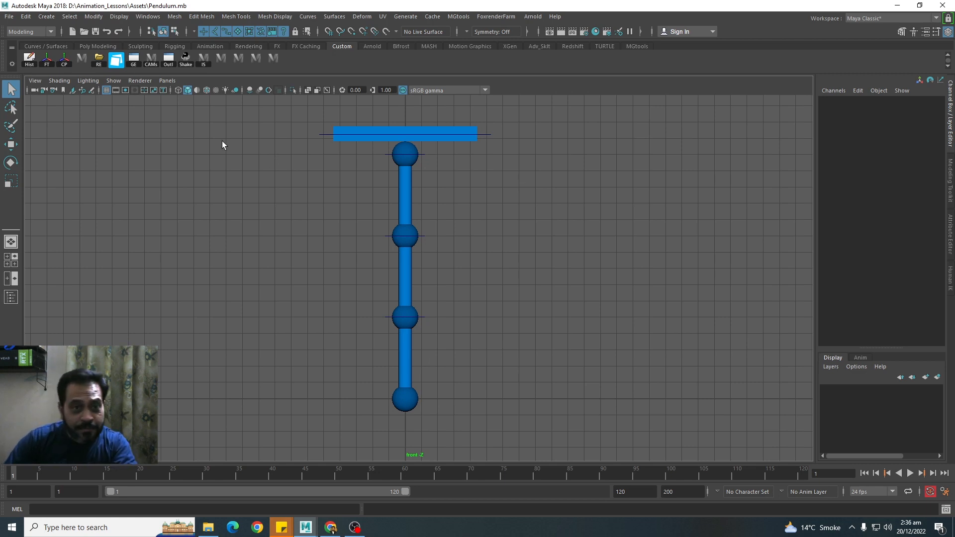
Marquee-select the pendulum's upper controls and the whole rig to test what gets picked.
drag(316, 135, 389, 167)
click(321, 184)
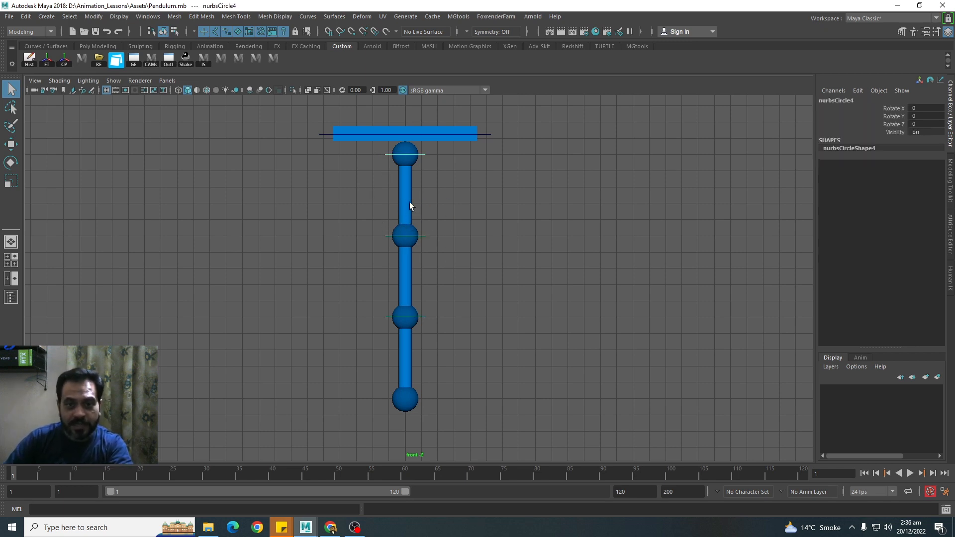
drag(287, 115, 670, 516)
click(512, 272)
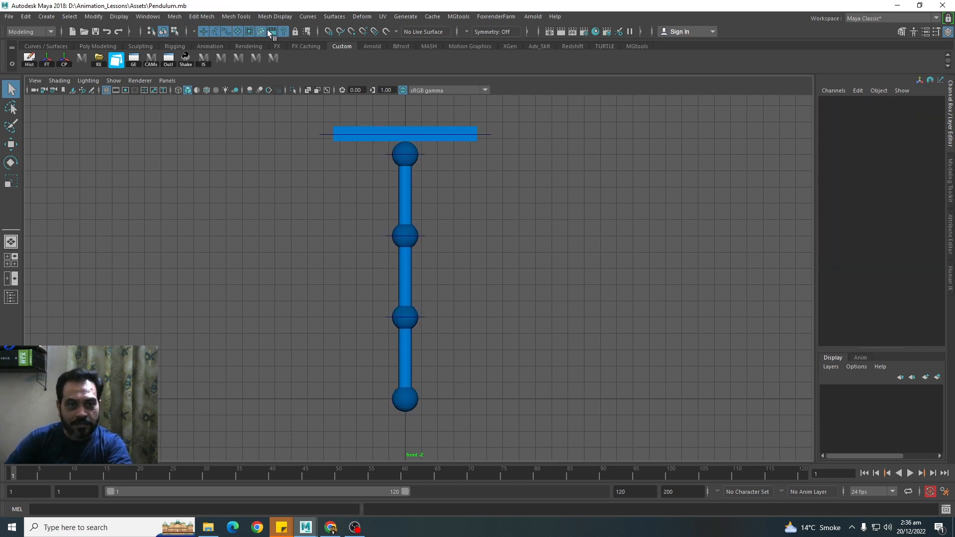
Restrict the selection mask to curves by turning all object types off and enabling only curves, and test it on the pendulum's controls.
click(194, 33)
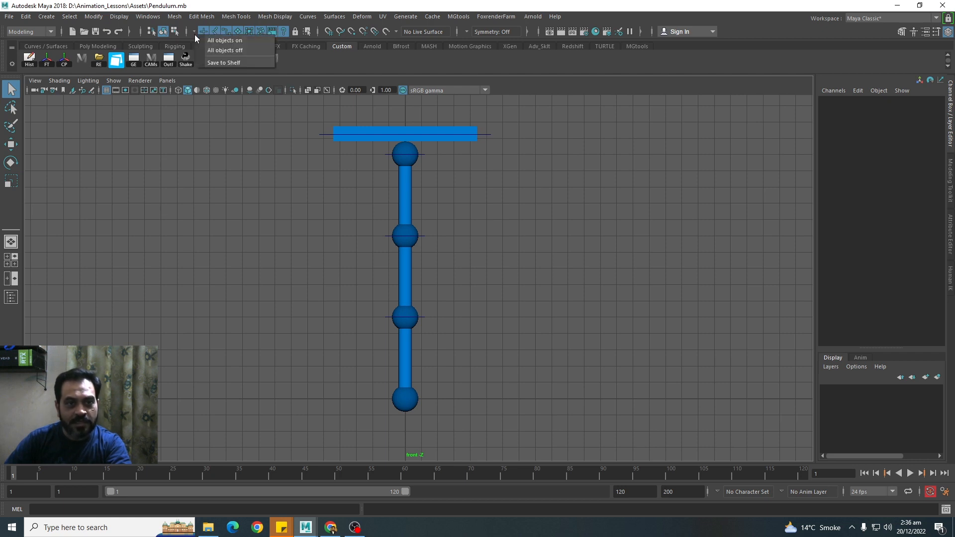
click(220, 50)
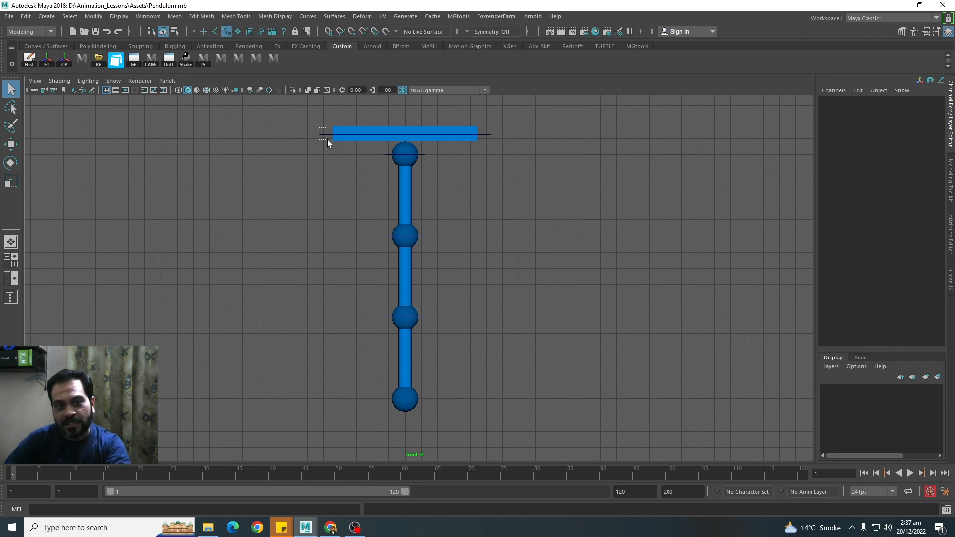
drag(327, 138, 331, 144)
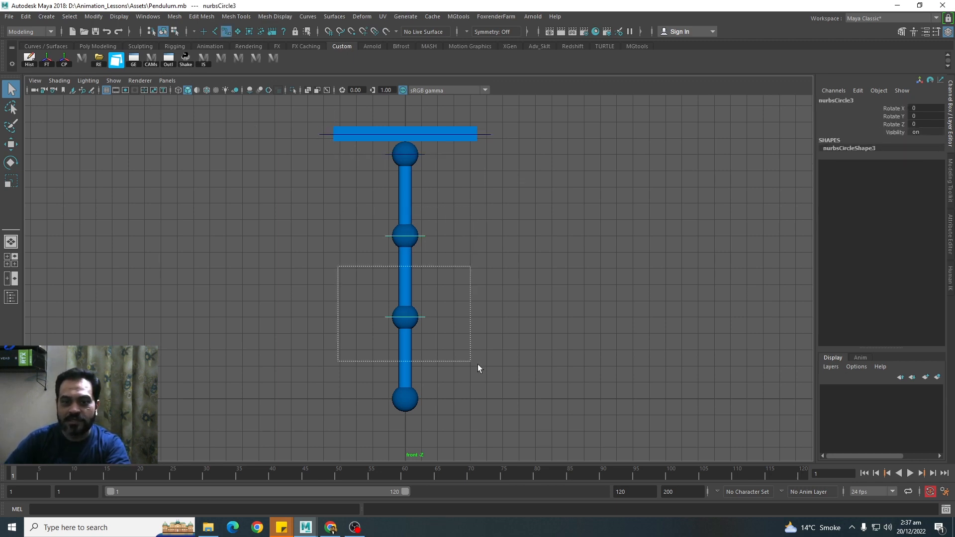
click(240, 136)
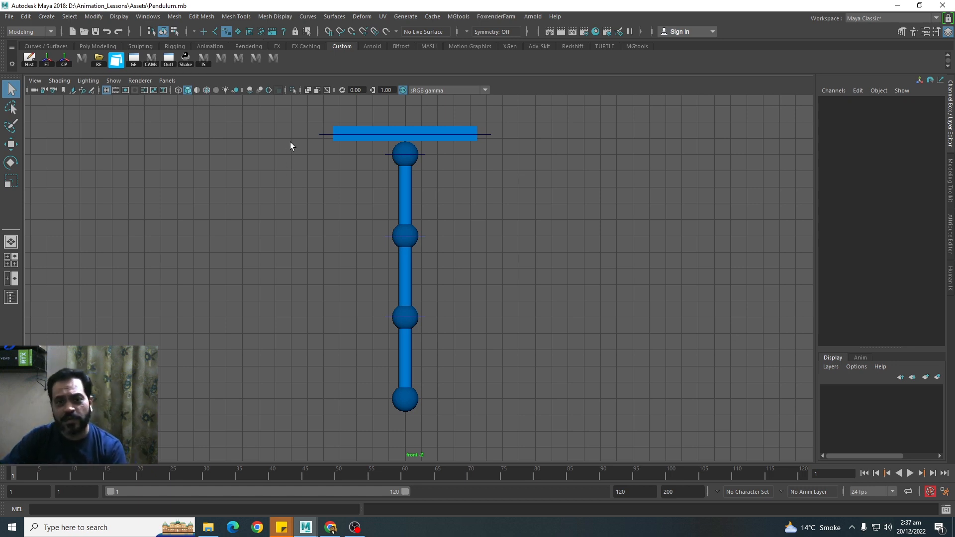
Check the curves-only selection by marquee-selecting across the entire pendulum from different corners.
drag(297, 124, 647, 471)
click(575, 154)
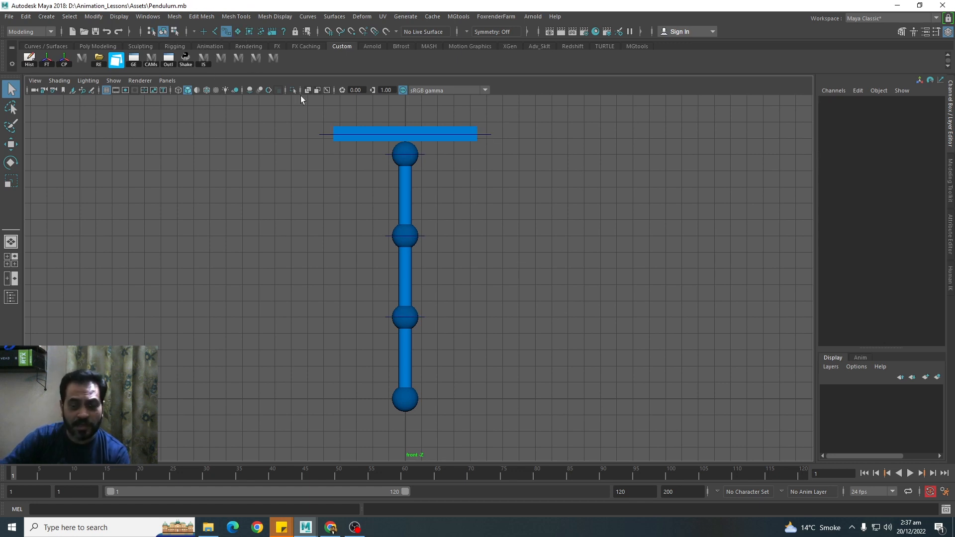
drag(583, 134, 181, 433)
click(189, 162)
drag(225, 118, 612, 401)
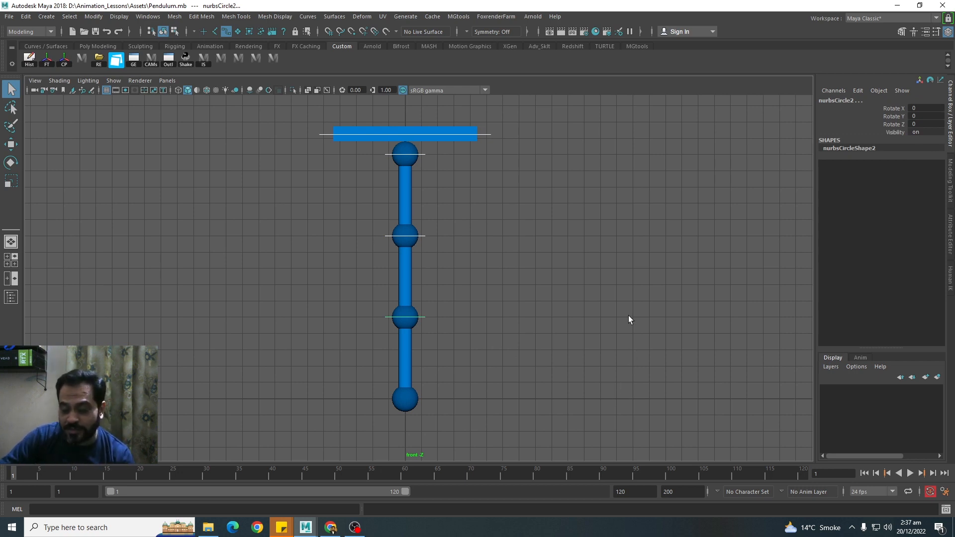
click(283, 144)
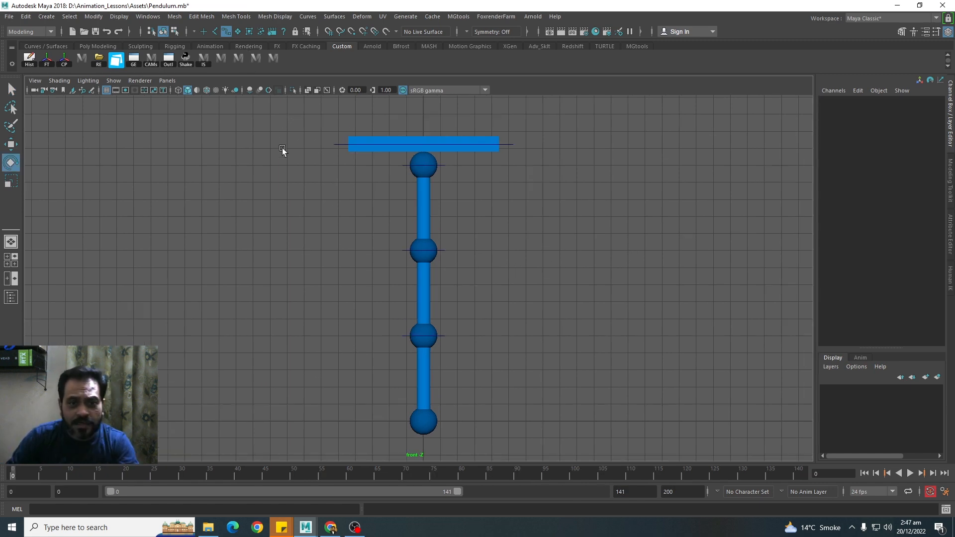
Try moving the top bar's control sideways, undo the move, and clear the selection.
drag(341, 151, 342, 152)
key(w)
drag(439, 145, 475, 146)
key(ctrl+z)
click(537, 196)
drag(388, 261, 432, 358)
click(525, 348)
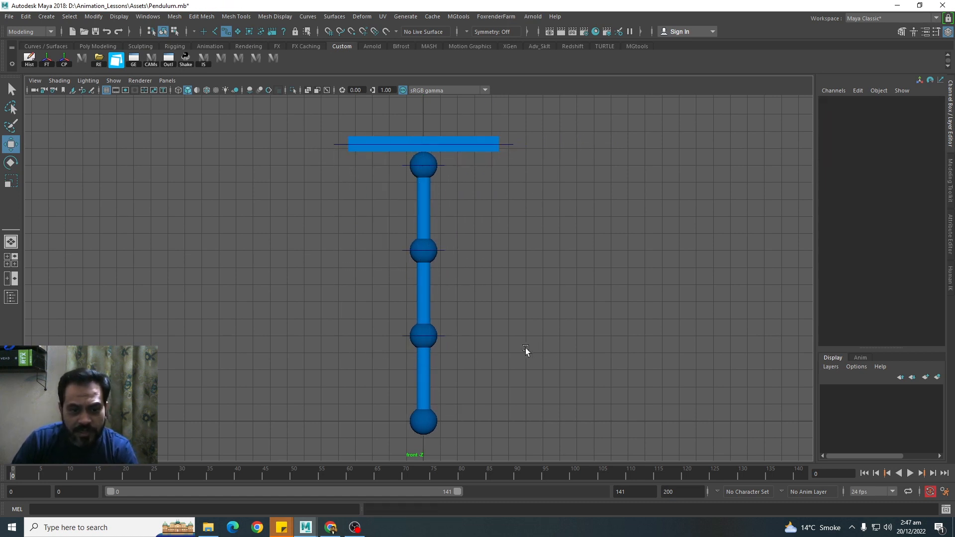
Rotate the three joint controls together to about -48.2° in Z and key the pose at frame 0.
click(440, 335)
key(q)
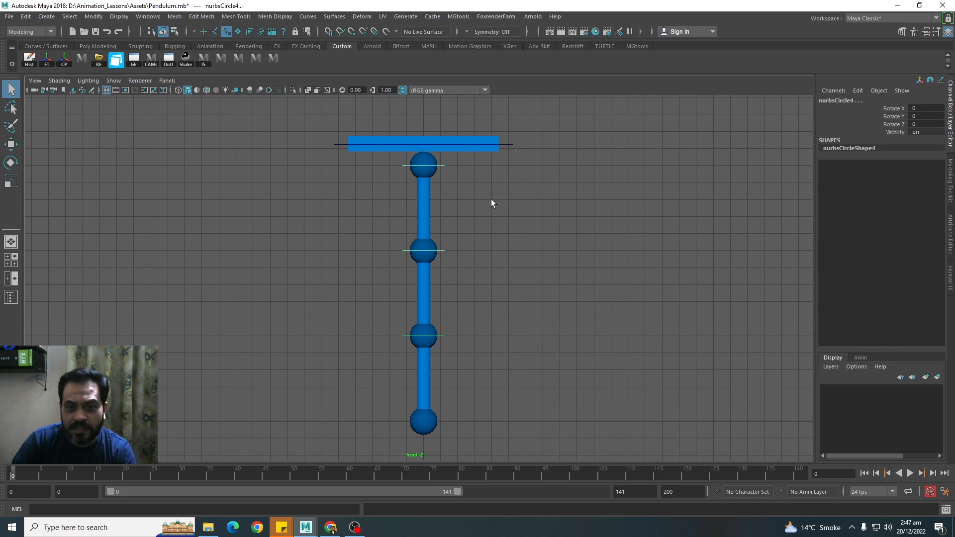
key(e)
drag(469, 241, 399, 256)
key(s)
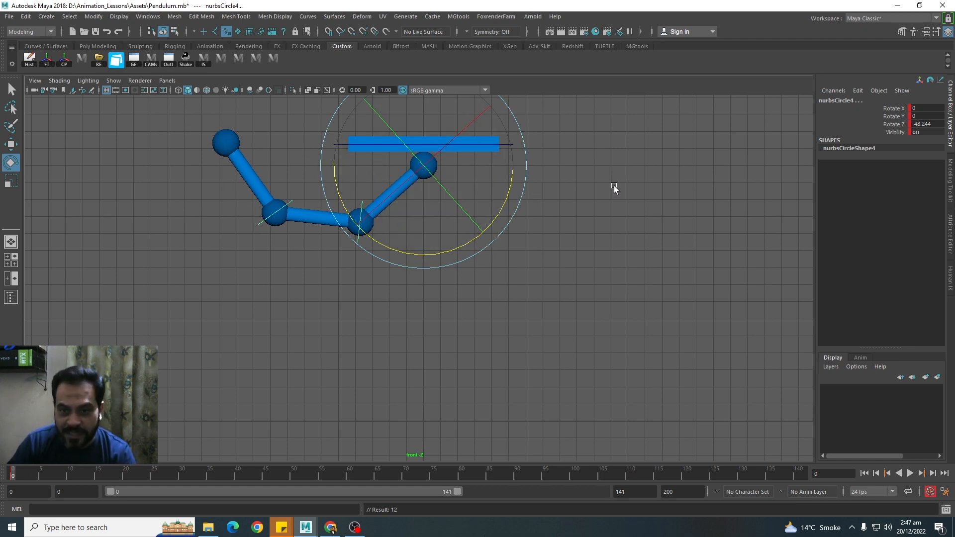
At frame 30, rotate the three joint controls to about 36.8° in Z for the opposite swing.
drag(14, 478, 67, 482)
drag(178, 483, 181, 482)
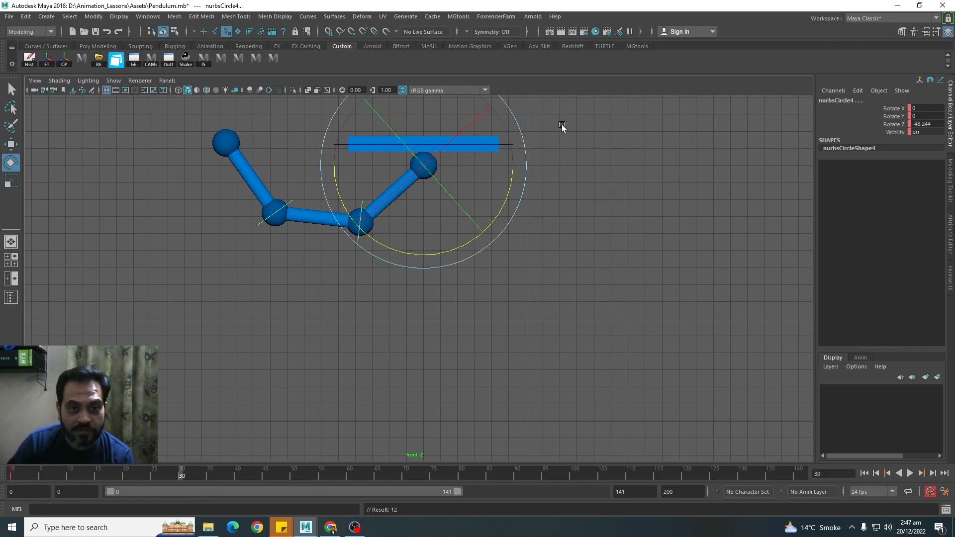
drag(372, 240, 522, 249)
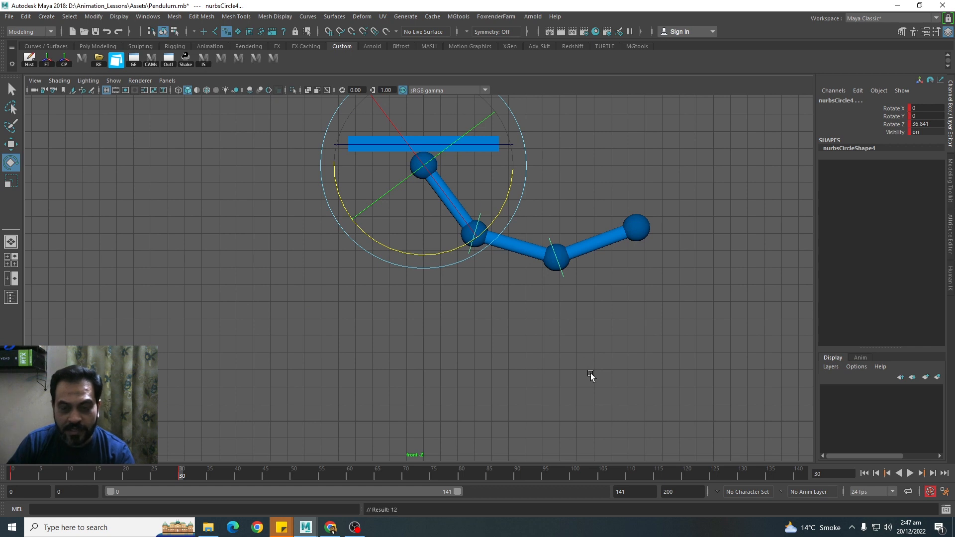
Play the first swing from frame 0 to frame 30 to judge its motion and timing.
click(8, 474)
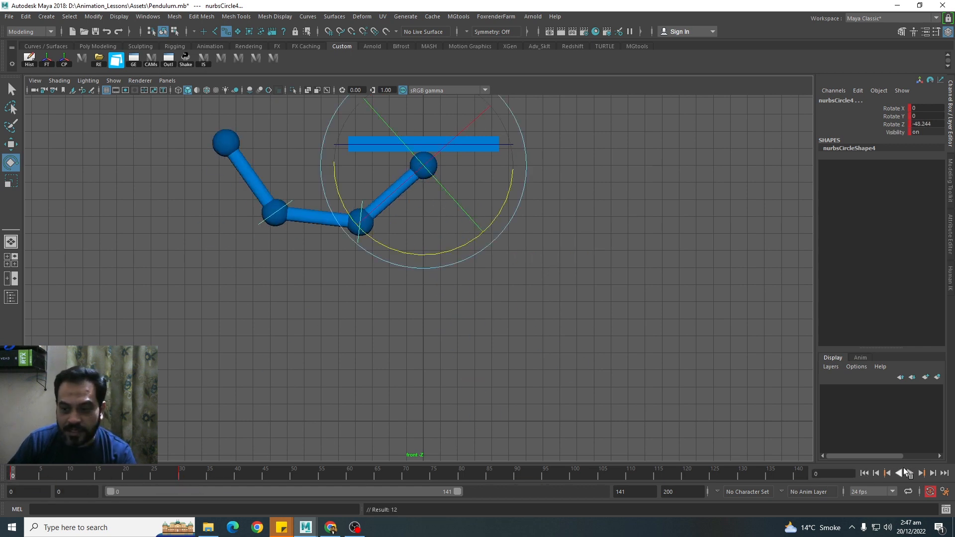
click(909, 473)
click(910, 473)
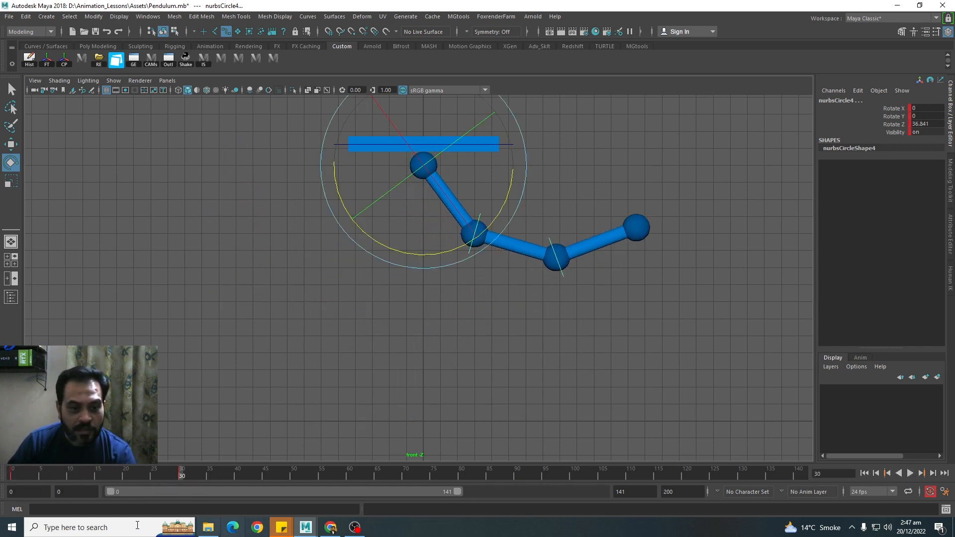
key(alt+v)
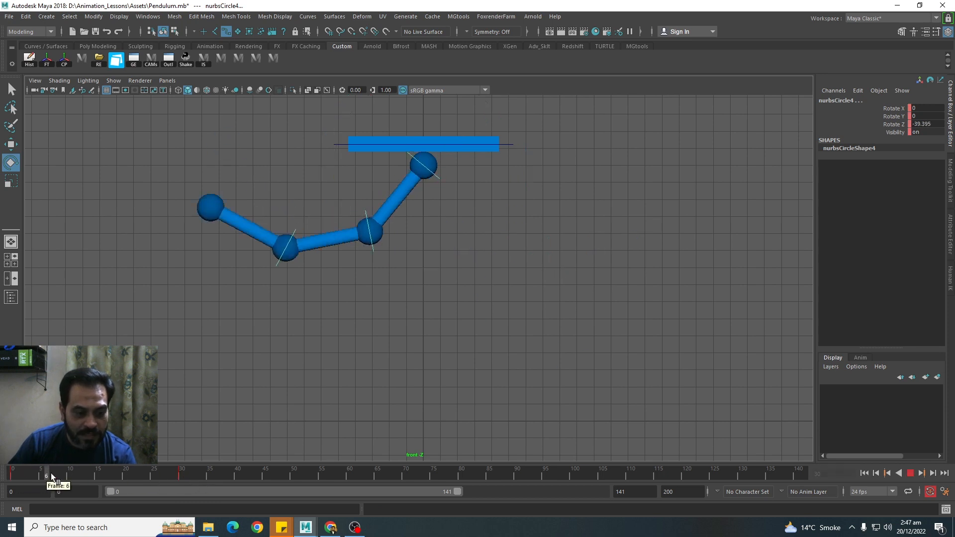
key(alt+v)
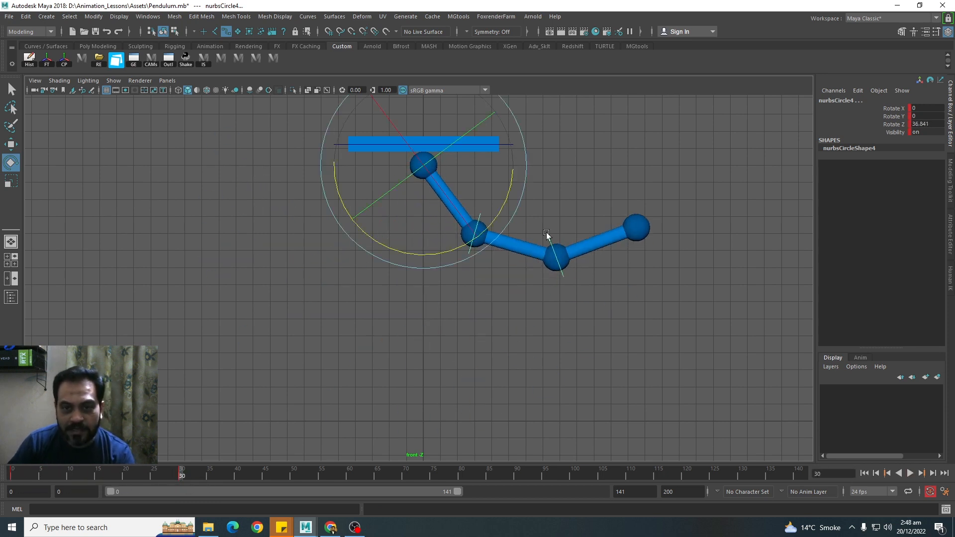
Widen the frame 30 swing to about 38.9° in Z and replay the motion from frame 0.
drag(499, 215, 506, 210)
drag(30, 472, 2, 491)
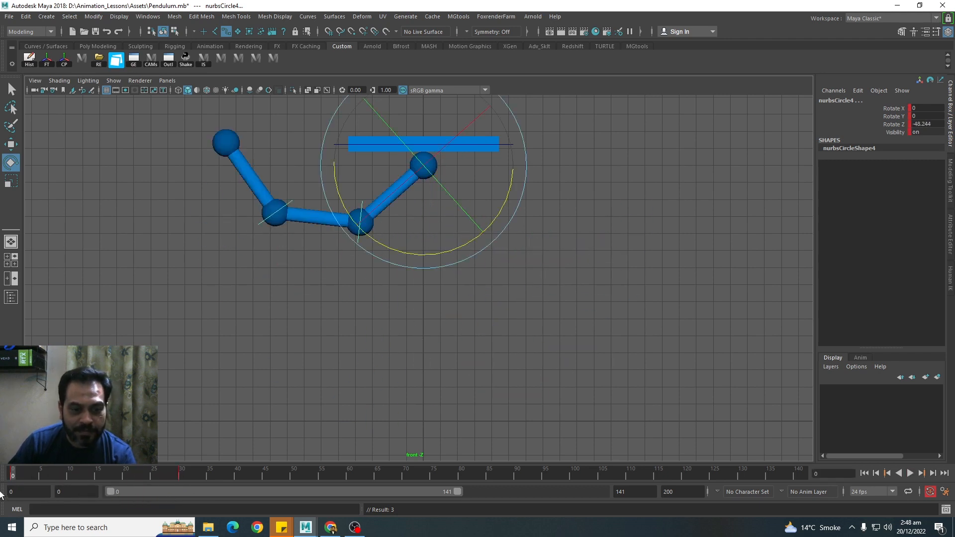
click(913, 473)
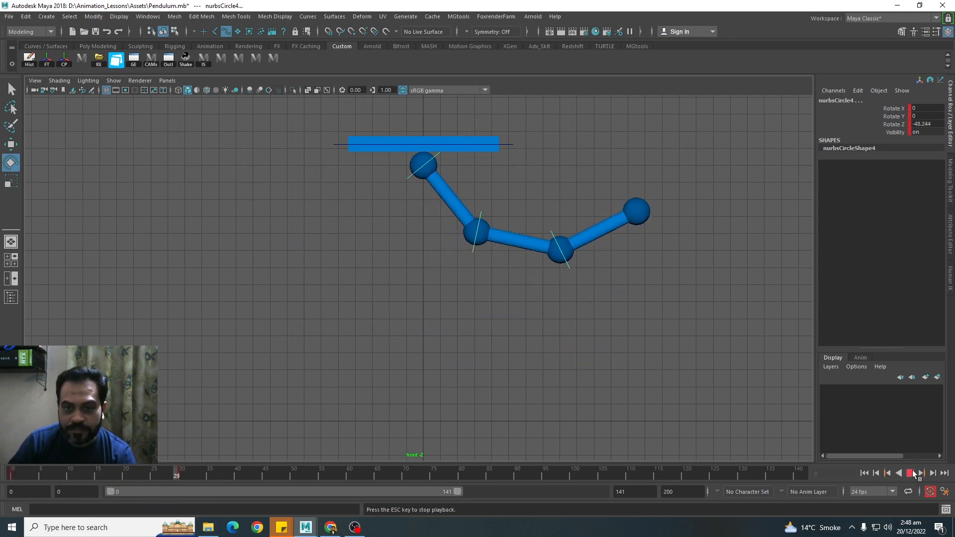
click(913, 474)
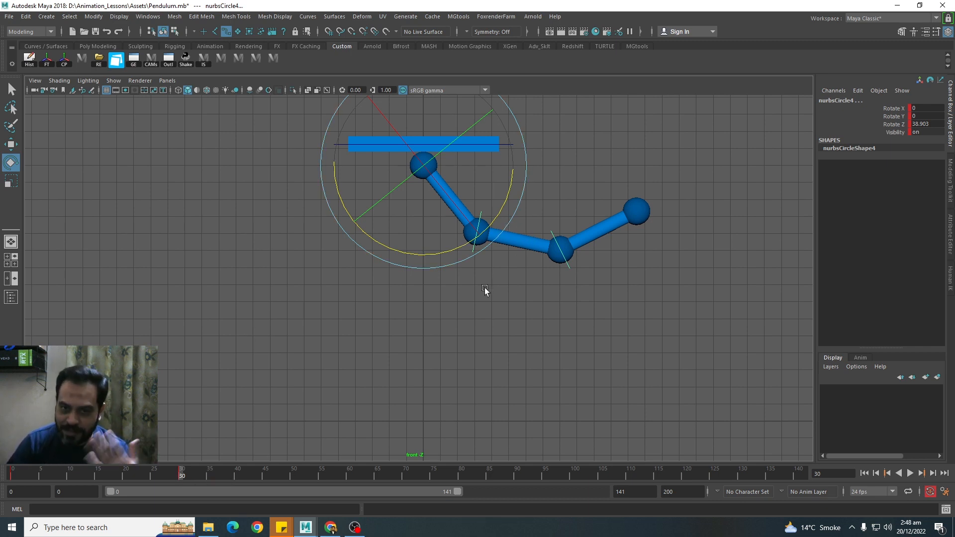
key(alt+v)
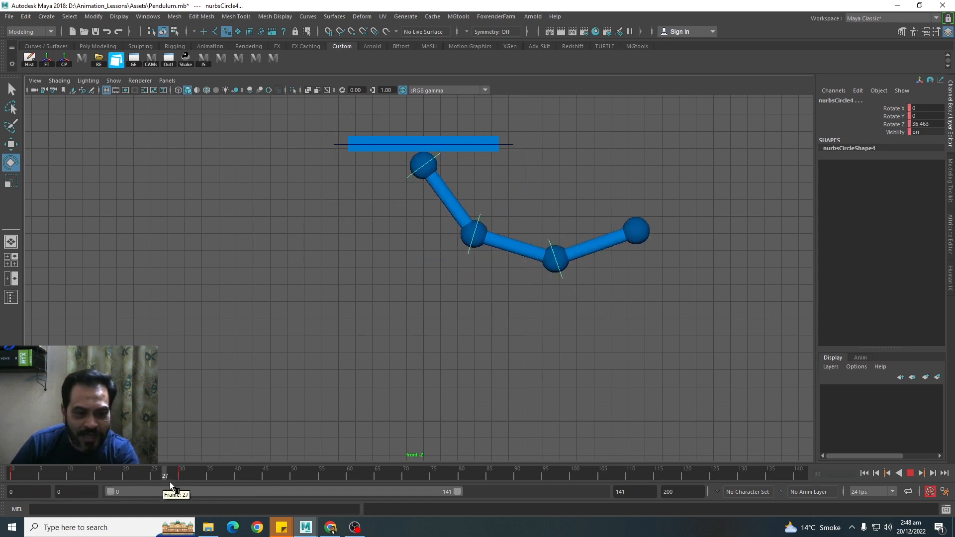
key(alt+v)
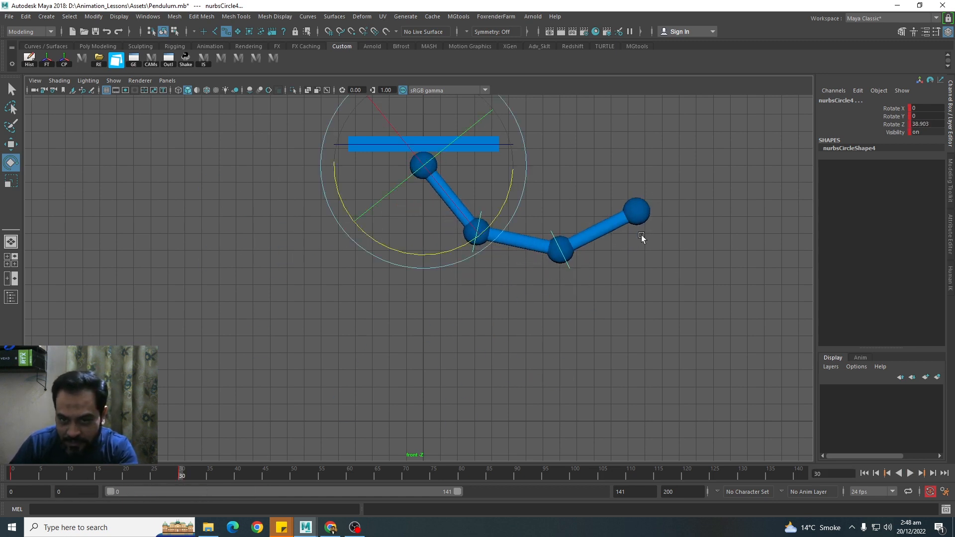
key(alt+v)
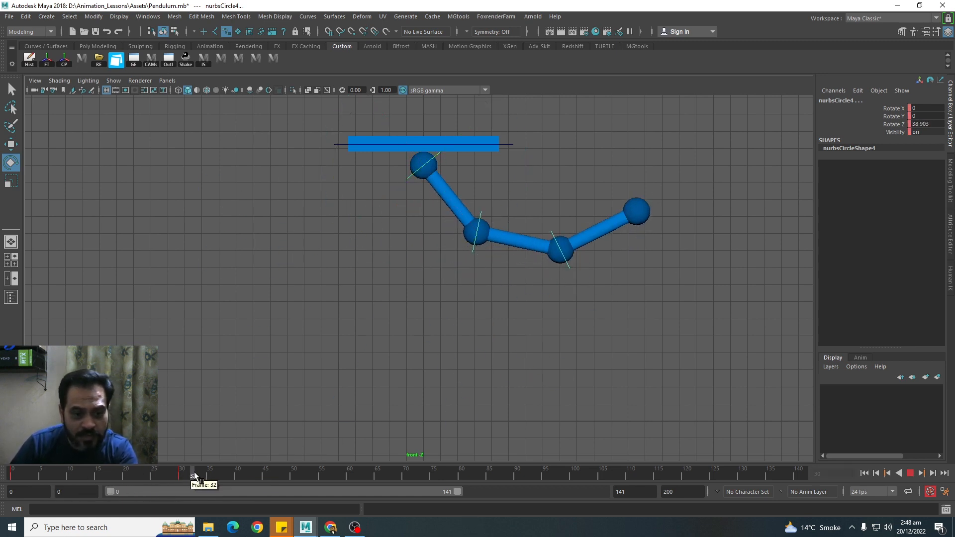
At frame 55, rotate the three joint controls to about -27.7° in Z, key the rotation, and review the return swing.
click(322, 476)
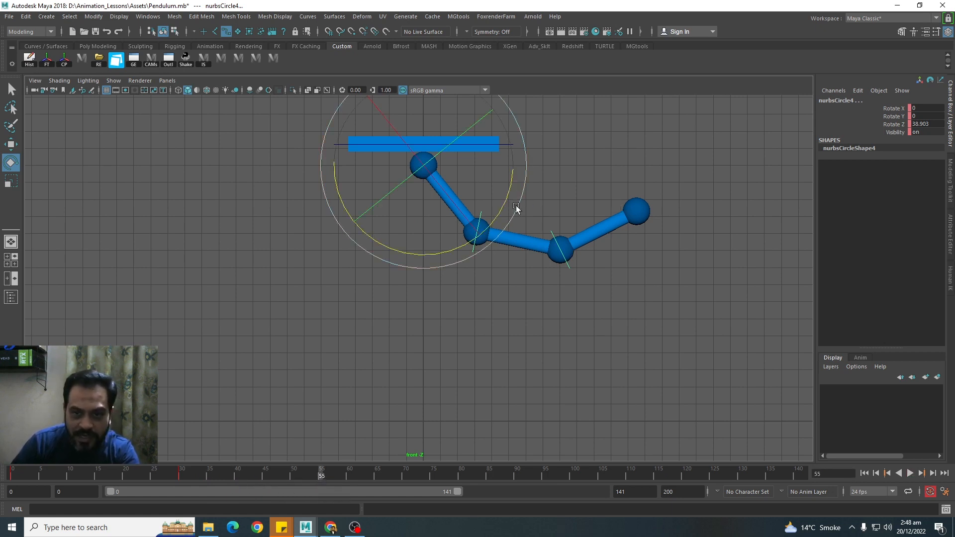
drag(507, 191, 434, 255)
key(shift+e)
key(alt+v)
drag(228, 471, 321, 486)
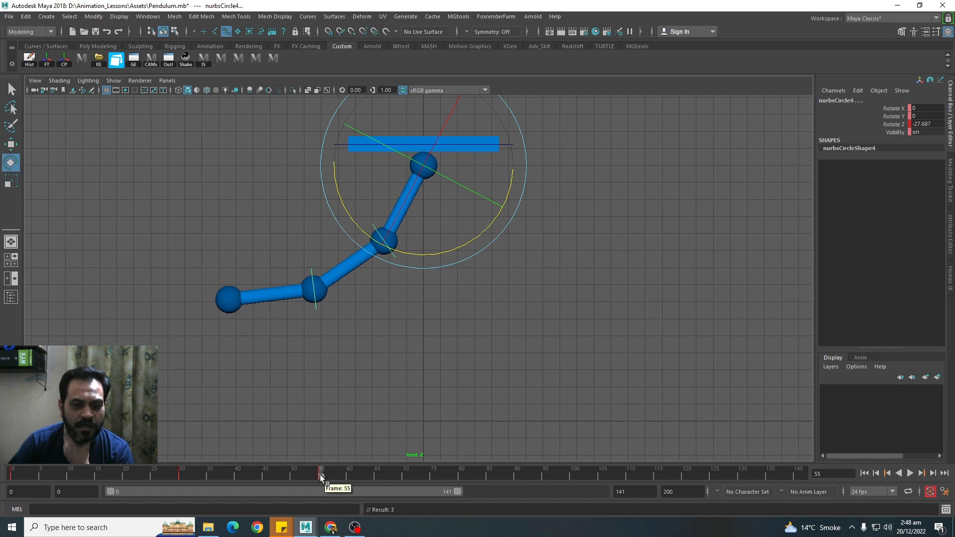
At frame 75, rotate the three joint controls to about 12.6° in Z, key the pose, and review the swing.
drag(321, 474, 433, 479)
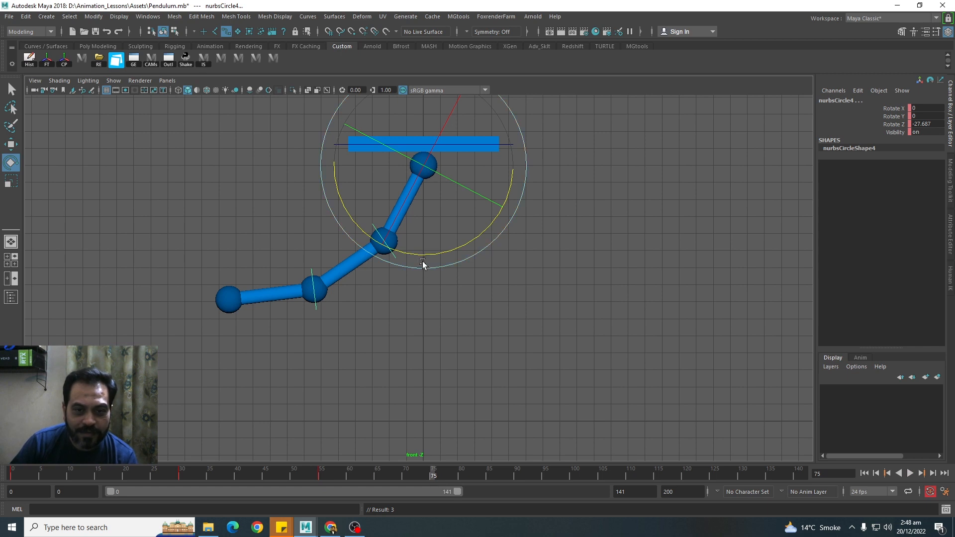
drag(422, 257, 505, 265)
key(s)
drag(364, 468, 434, 478)
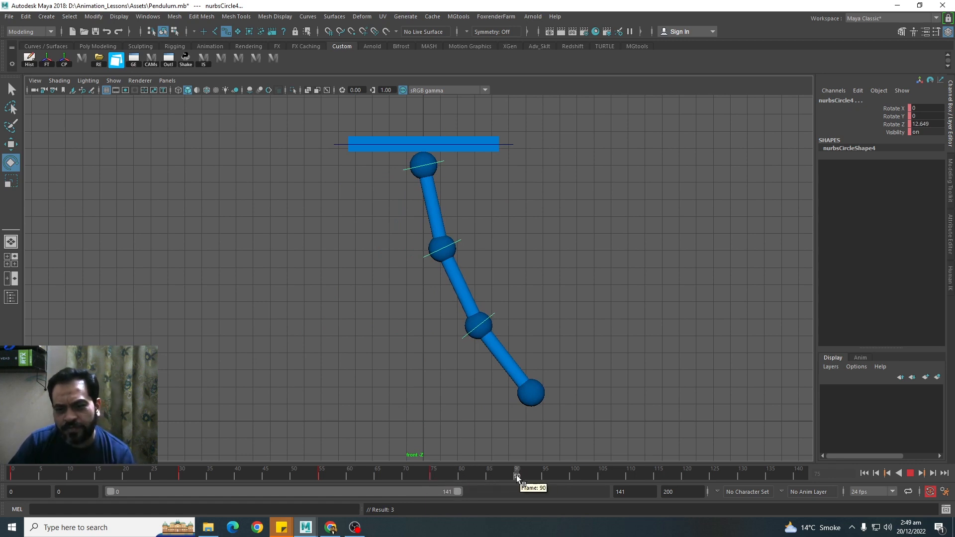
Pose the three joint controls at about -5.5° in Z at frame 90 and about 2.7° at frame 102.
drag(488, 229, 465, 244)
click(386, 473)
drag(385, 473, 519, 482)
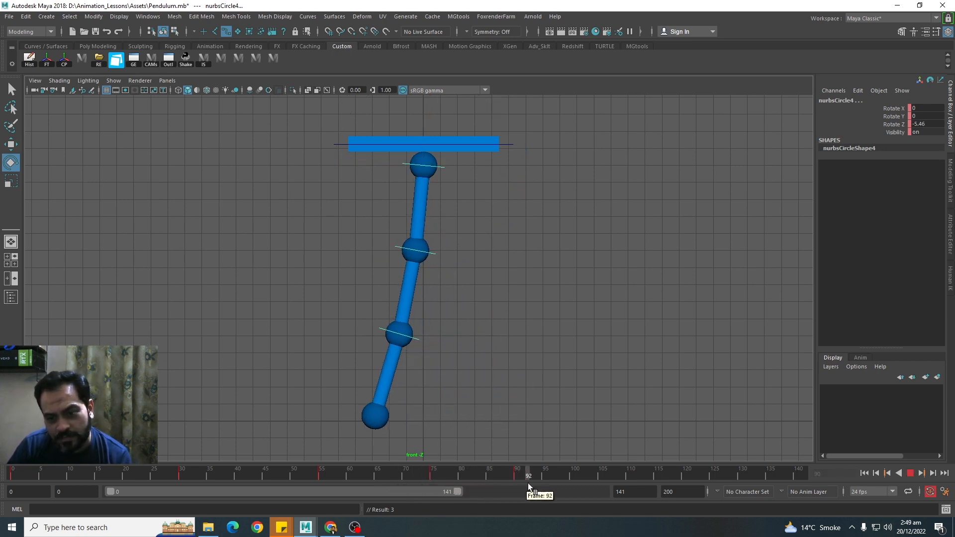
drag(583, 489, 583, 488)
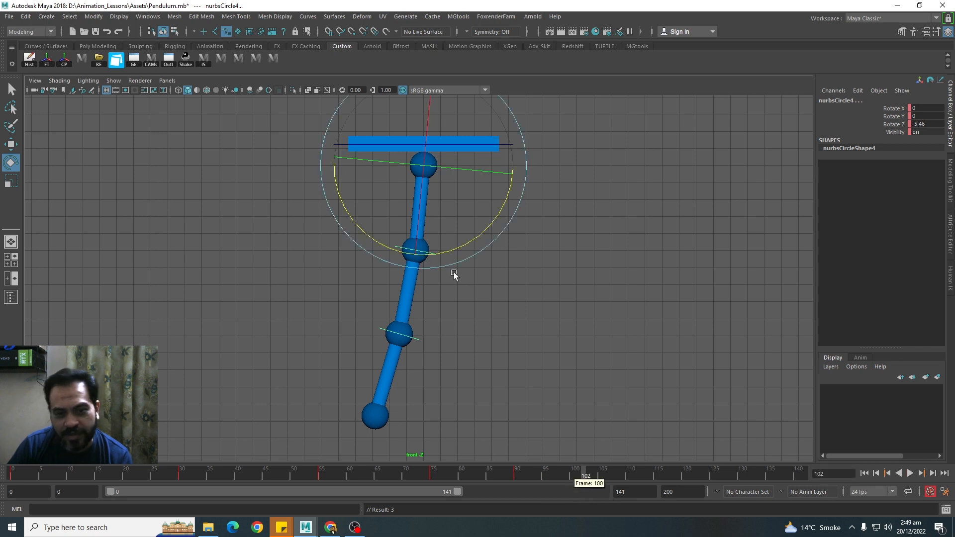
drag(450, 245, 470, 255)
Rotate the joint controls slightly back and key them at frame 112, and set Rotate Z to 0 at frame 120.
mouse_move(550, 470)
mouse_down()
mouse_move(522, 471)
mouse_move(639, 481)
mouse_up()
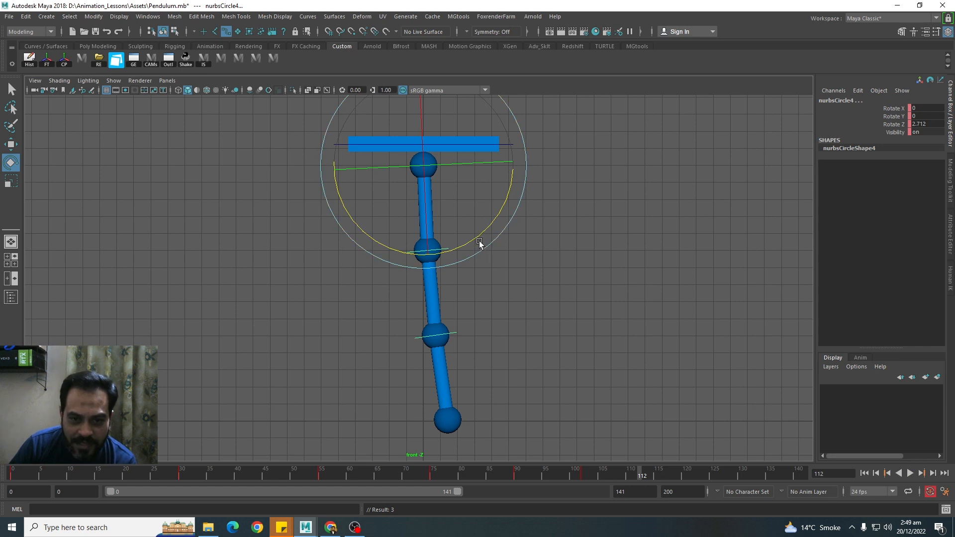
drag(479, 241, 474, 241)
key(shift+e)
drag(634, 477, 683, 476)
text(0)
key(Return)
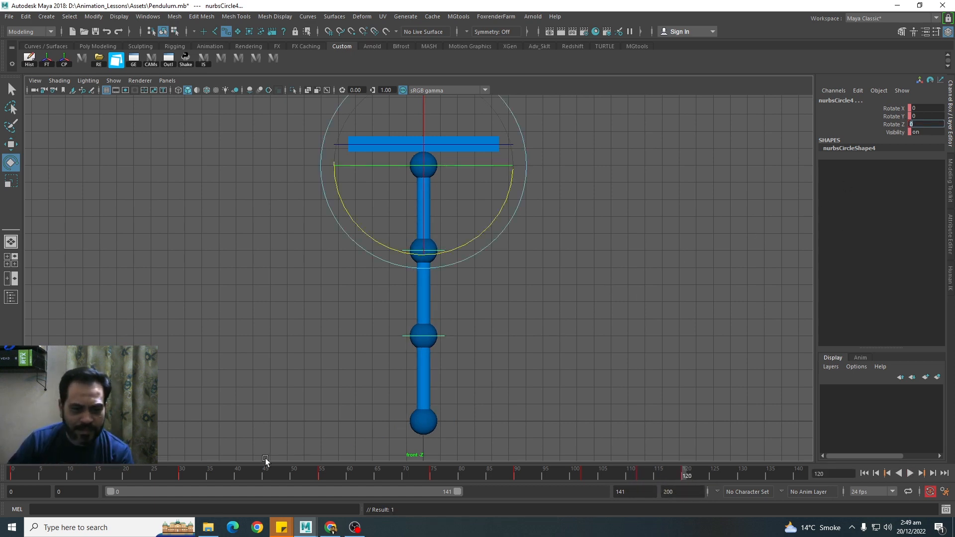
Play the whole pendulum animation from frame 0 to check the decaying swing.
drag(646, 477, 11, 477)
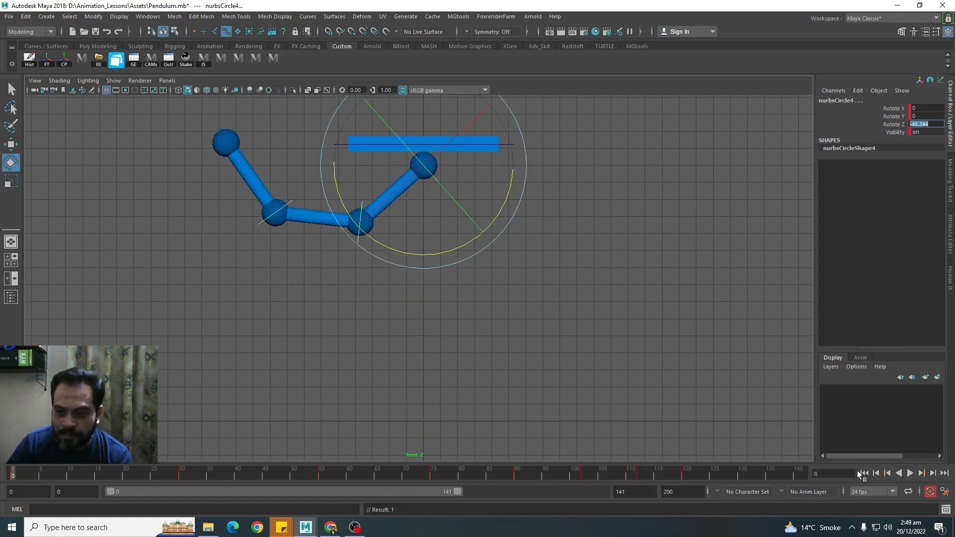
click(911, 473)
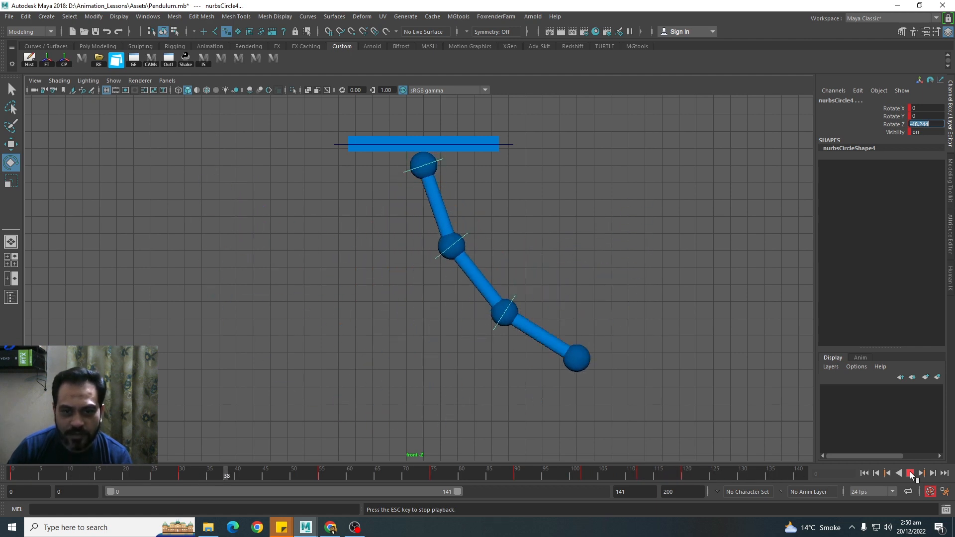
key(Escape)
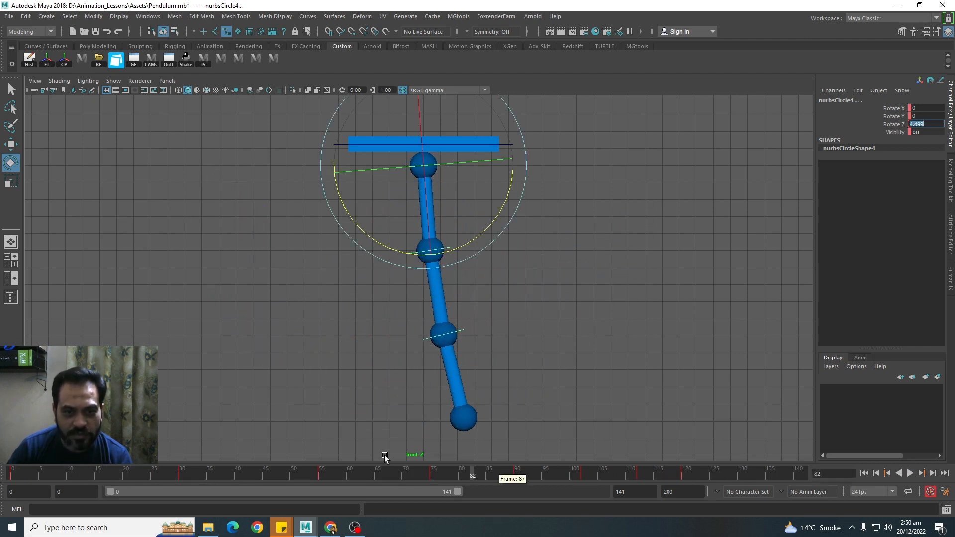
Scrub the timeline through the swing and return toward frame 0 to examine how the three joints move together.
drag(215, 475, 426, 483)
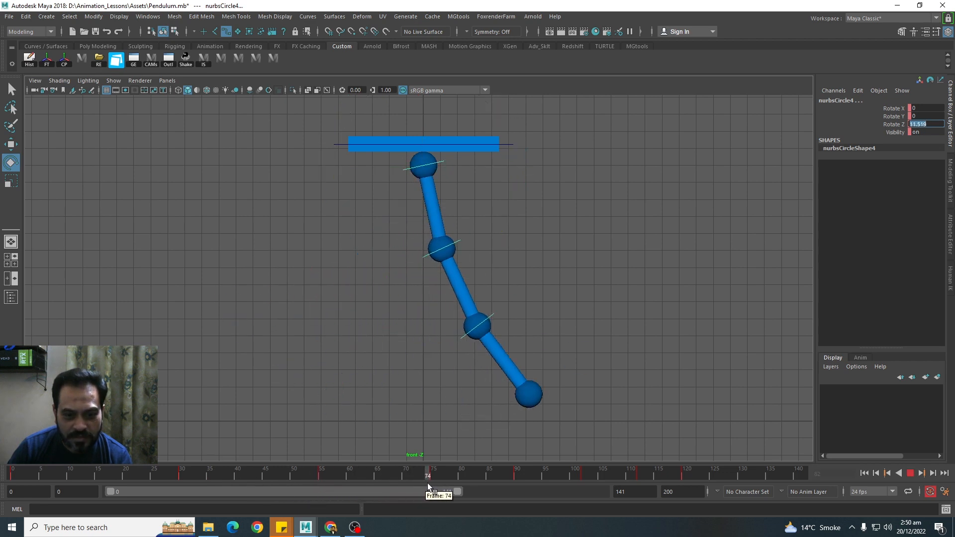
drag(482, 234, 485, 233)
drag(329, 472, 518, 482)
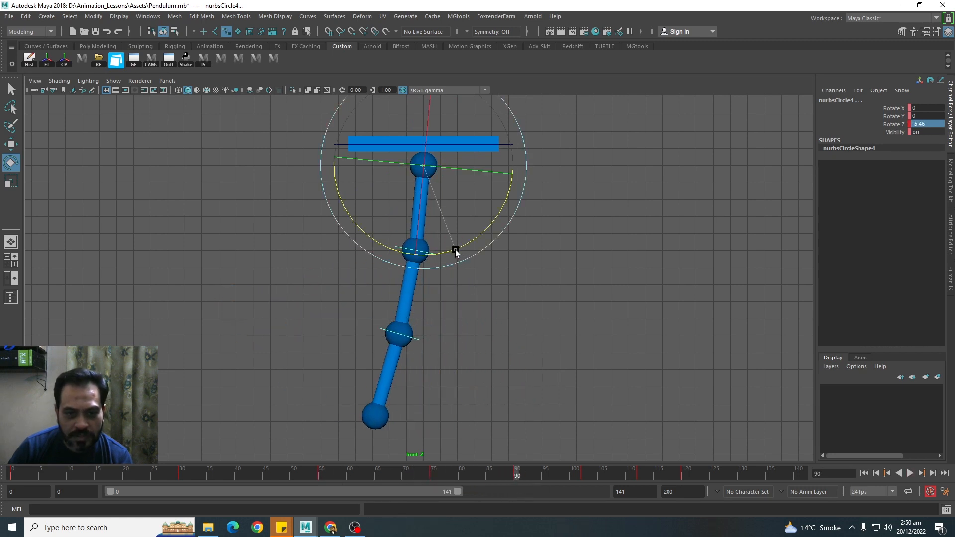
drag(455, 249, 454, 250)
drag(549, 470, 14, 479)
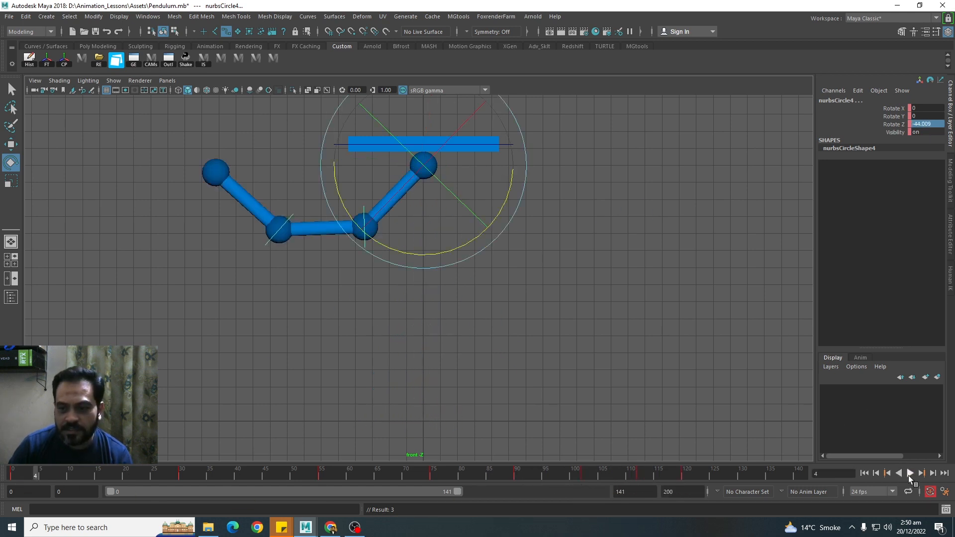
Play the pendulum animation from the start twice to check the swing, and clear the control selection.
click(910, 473)
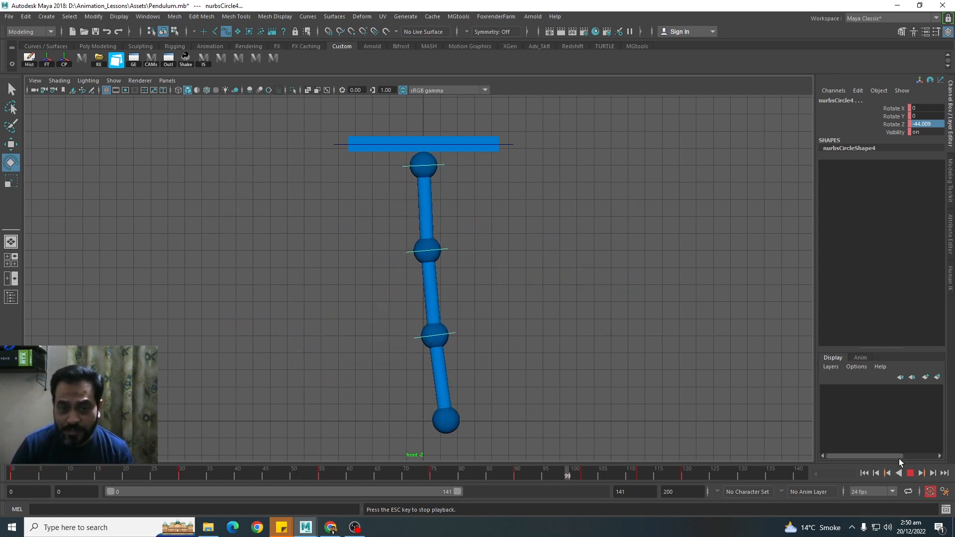
click(911, 473)
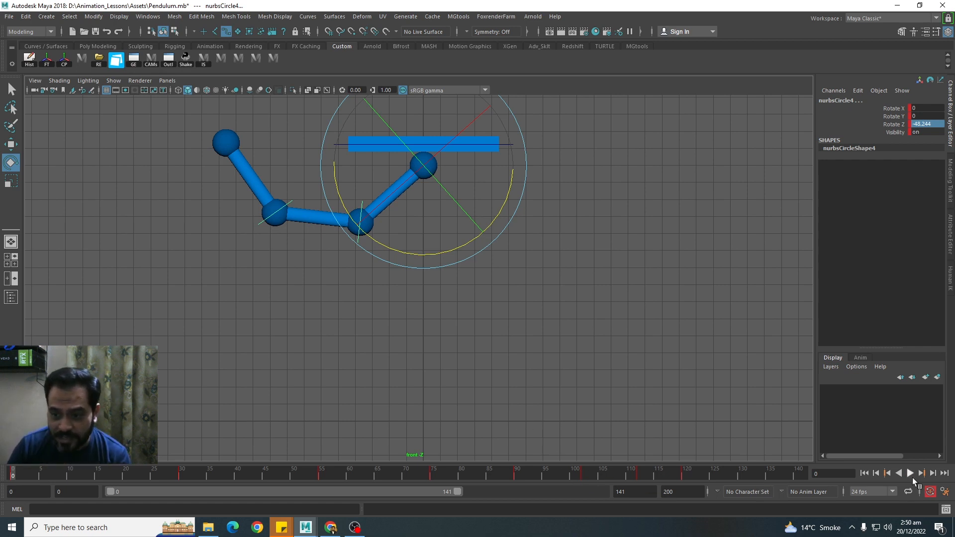
click(911, 473)
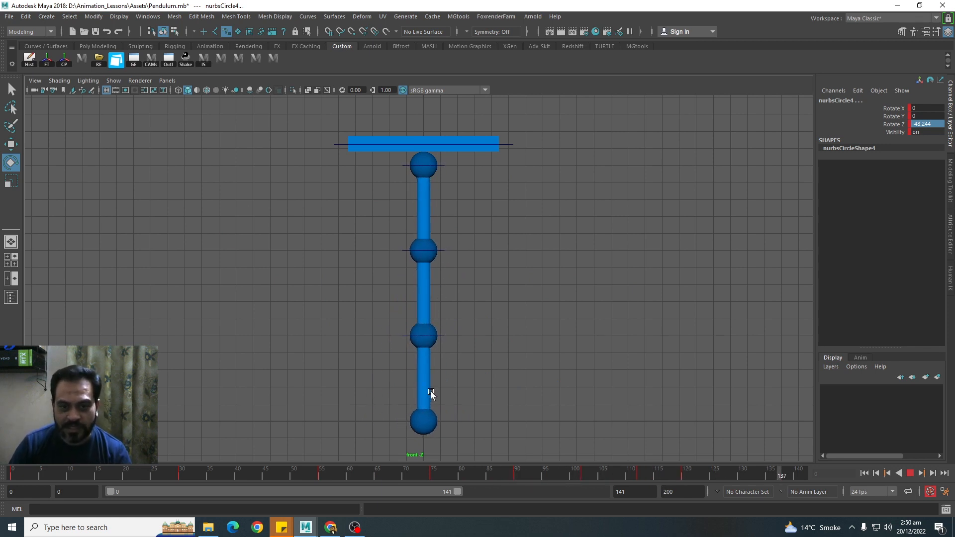
click(910, 474)
click(637, 339)
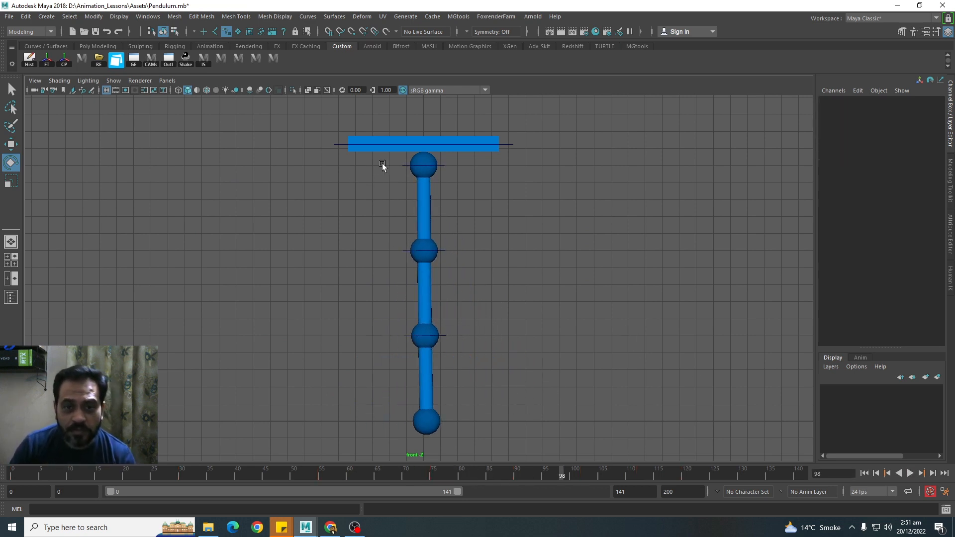
Select the top joint control and return to frame 0 to examine its keys, leaving nothing selected.
click(406, 166)
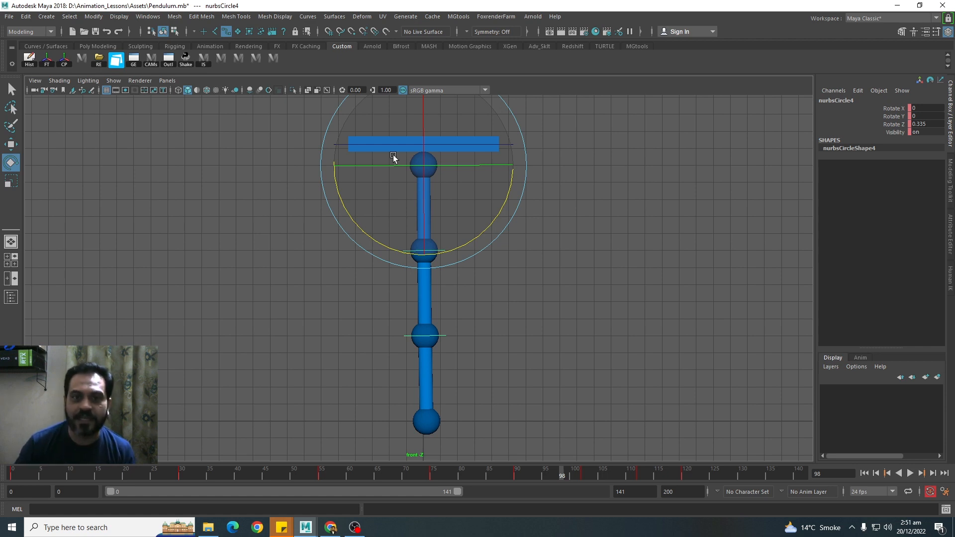
click(462, 184)
click(442, 167)
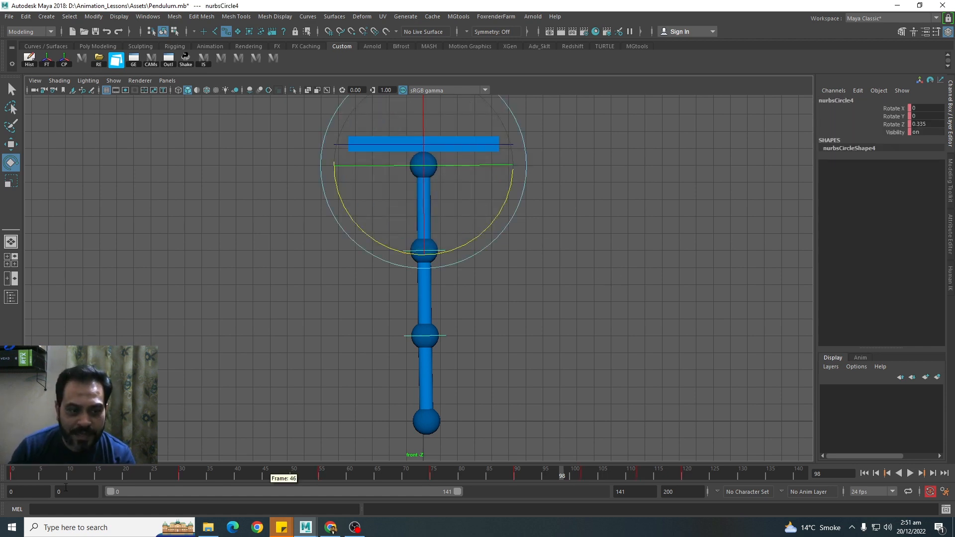
mouse_move(8, 475)
mouse_down()
mouse_move(40, 471)
mouse_move(9, 473)
mouse_up()
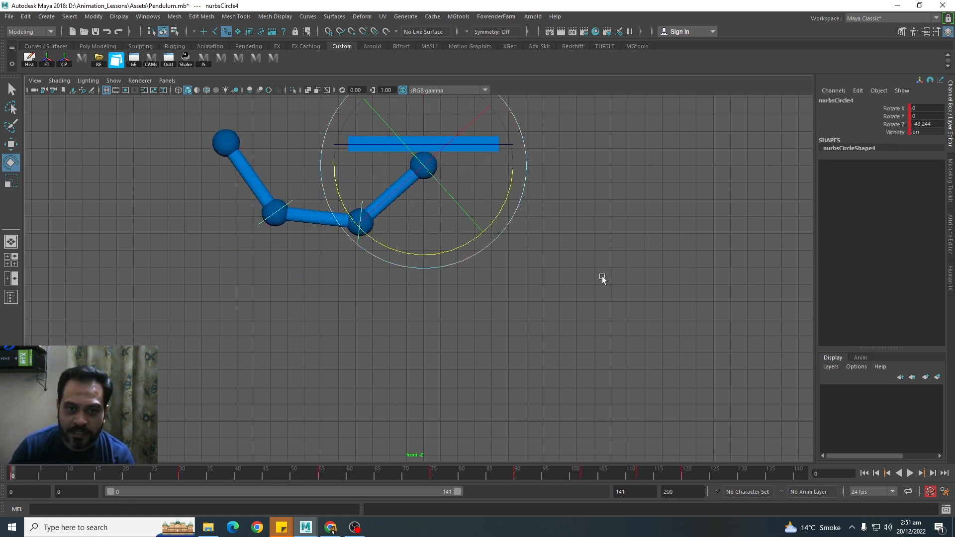
click(604, 279)
Select the middle and lower joint controls, shift all their keys forward by 5 frames, and go back to frame 0.
click(262, 223)
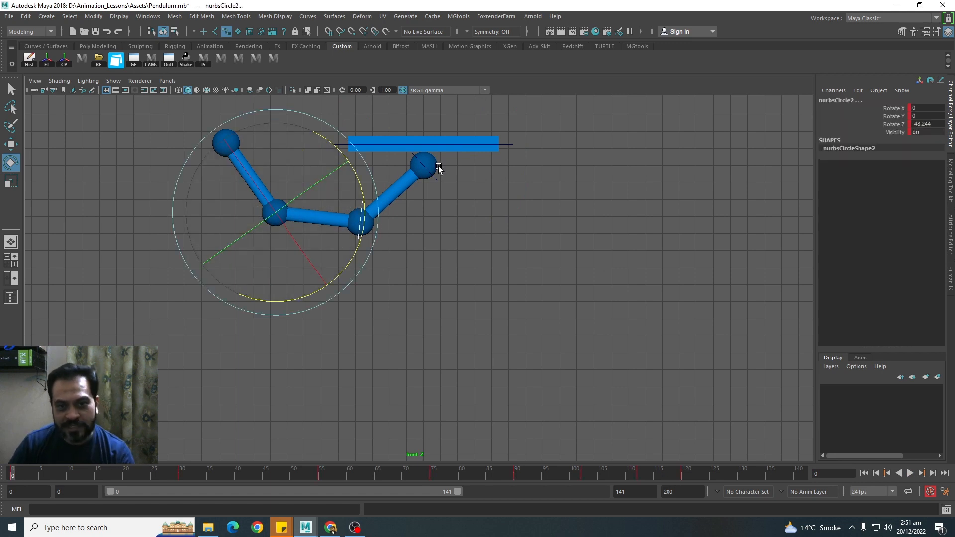
click(387, 299)
click(225, 222)
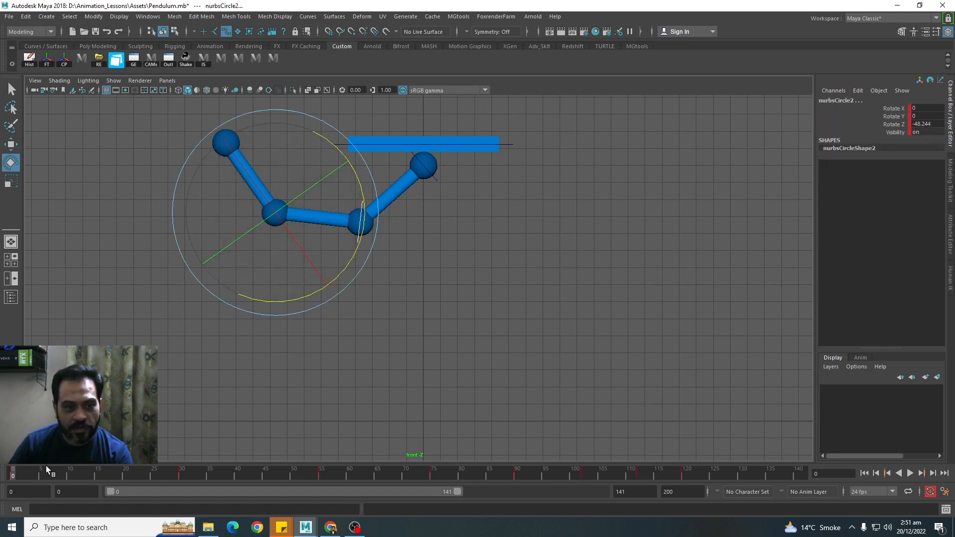
shift+drag(12, 473, 701, 481)
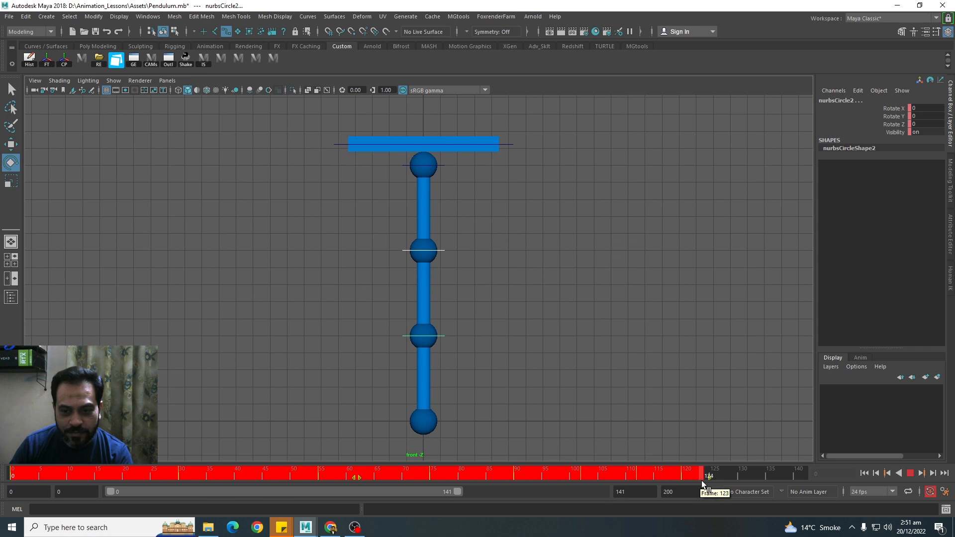
drag(356, 478, 388, 481)
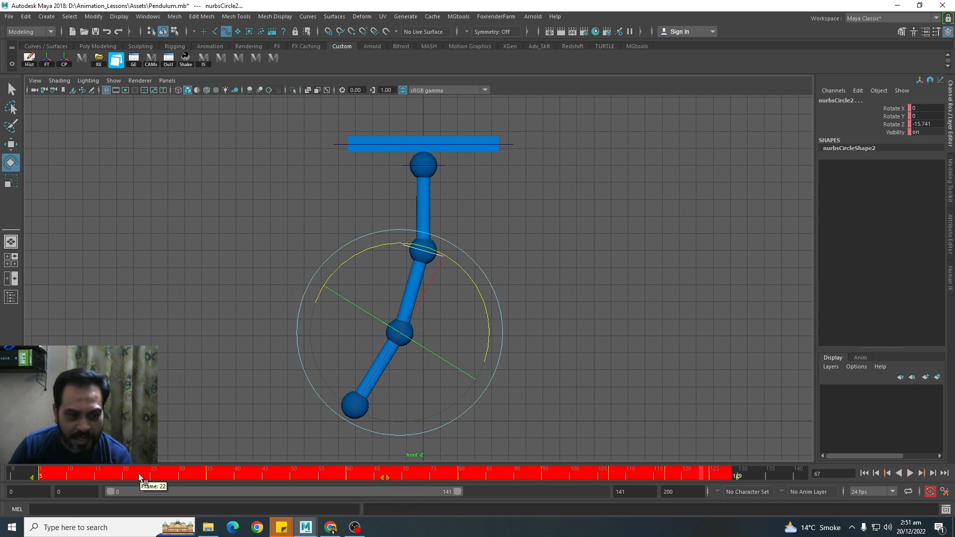
click(8, 477)
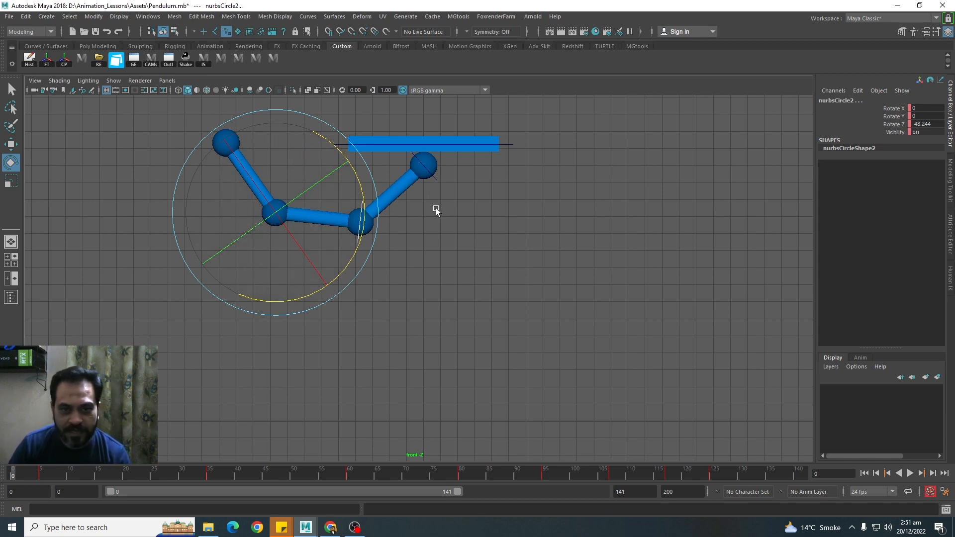
Shift all keys of only the lower joint control forward by another 5 frames, so they begin at frame 10, and return to frame 0.
click(335, 241)
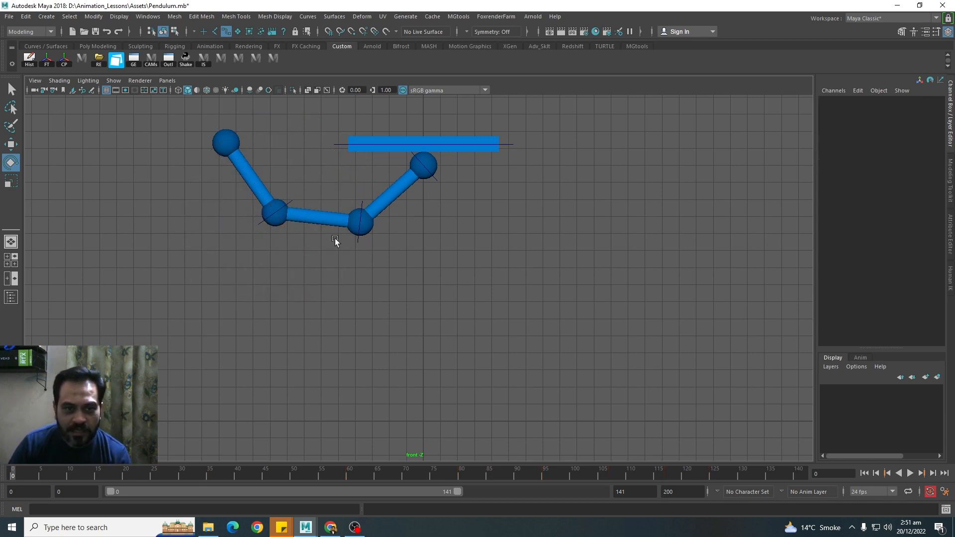
click(260, 223)
click(42, 472)
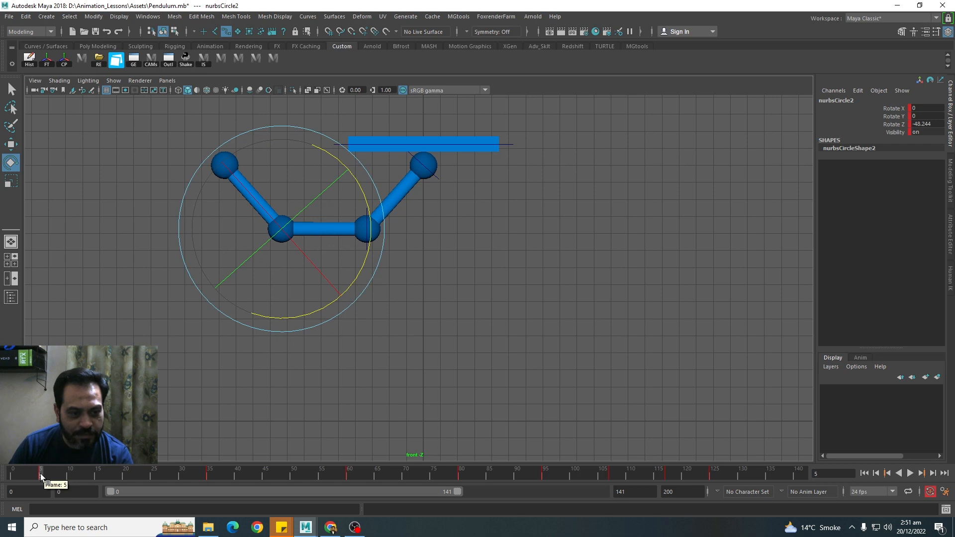
shift+drag(40, 474, 712, 473)
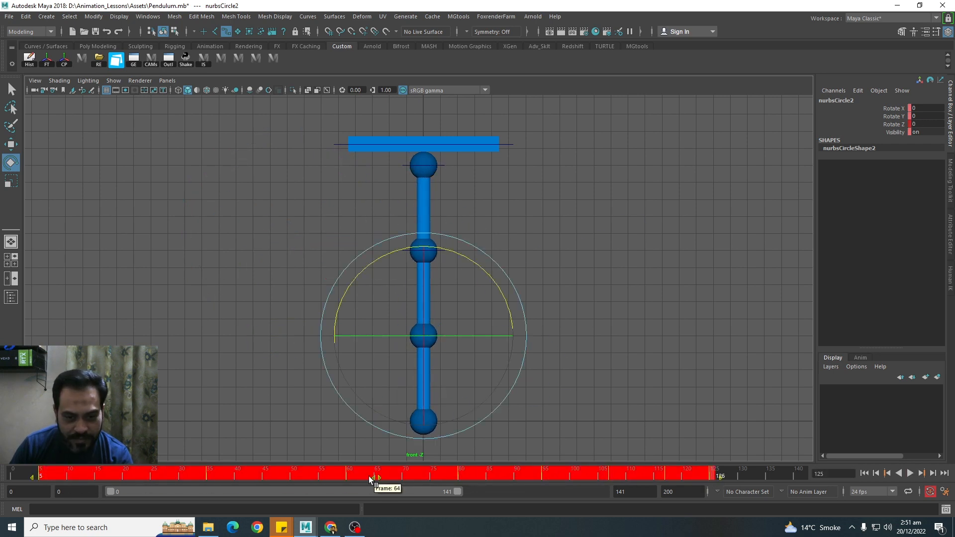
drag(380, 479, 408, 477)
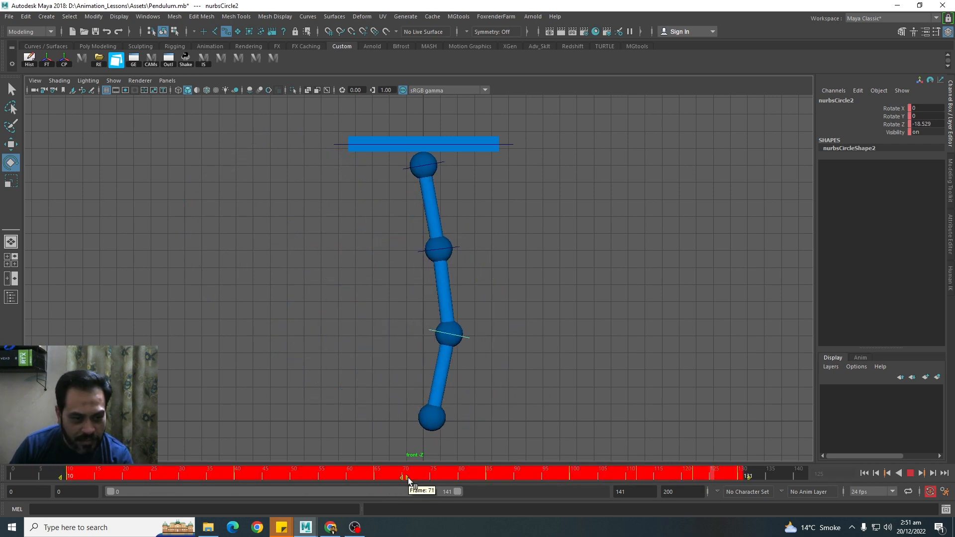
drag(174, 469, 11, 470)
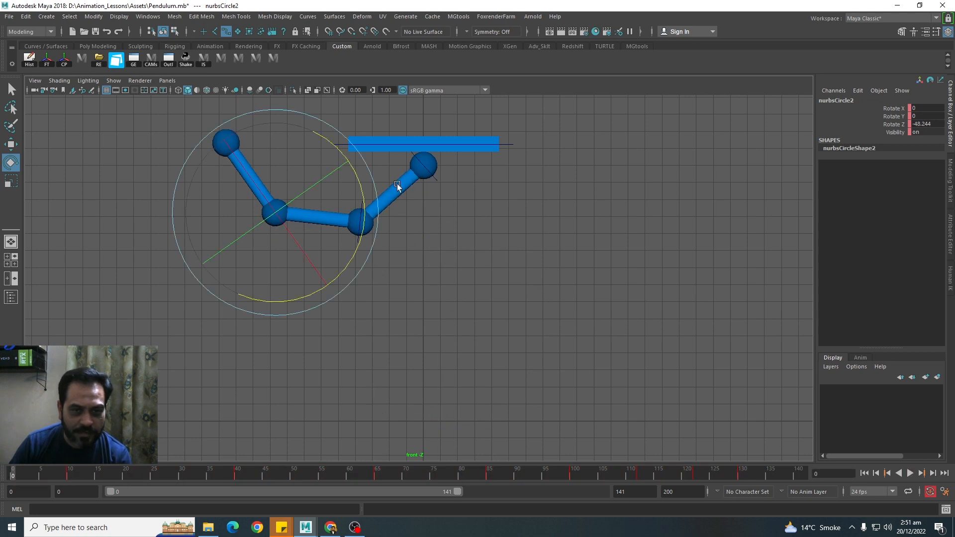
Select the top, middle and lower joint controls in turn to compare where their keys start on the timeline.
click(437, 180)
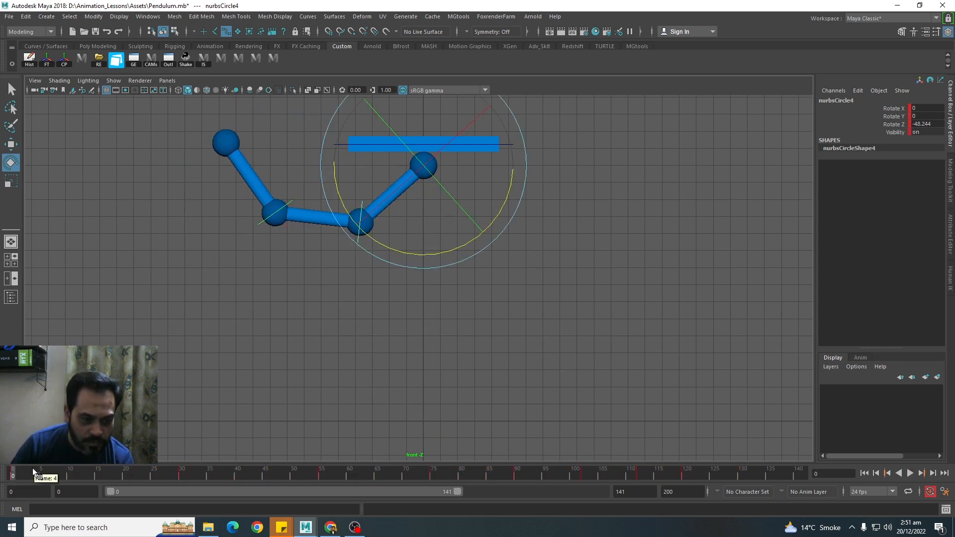
click(287, 205)
click(437, 180)
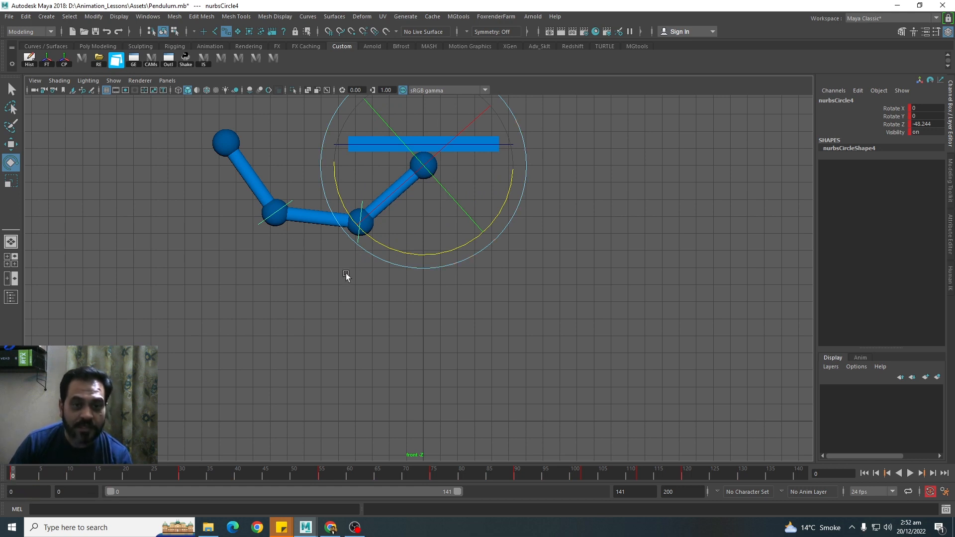
click(423, 190)
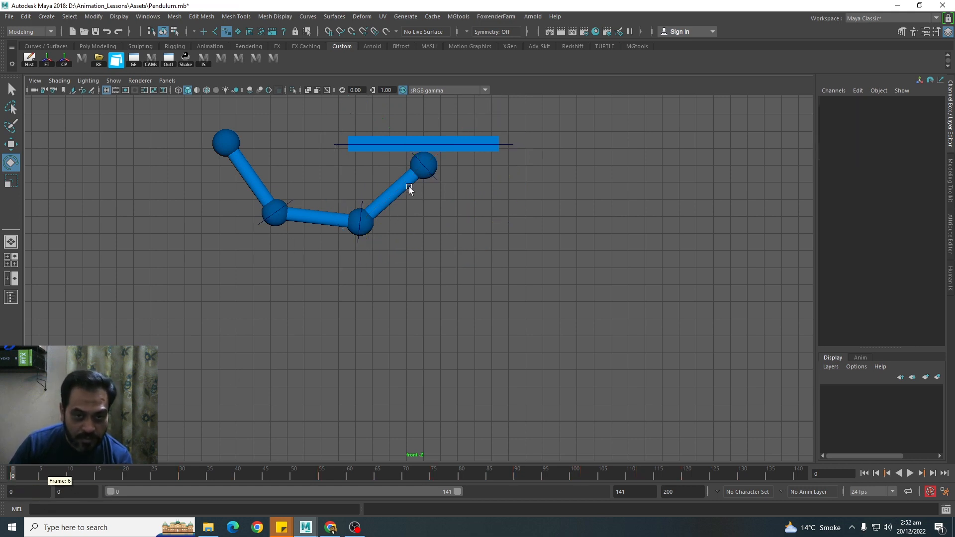
click(437, 179)
click(348, 261)
click(359, 241)
click(232, 261)
click(258, 221)
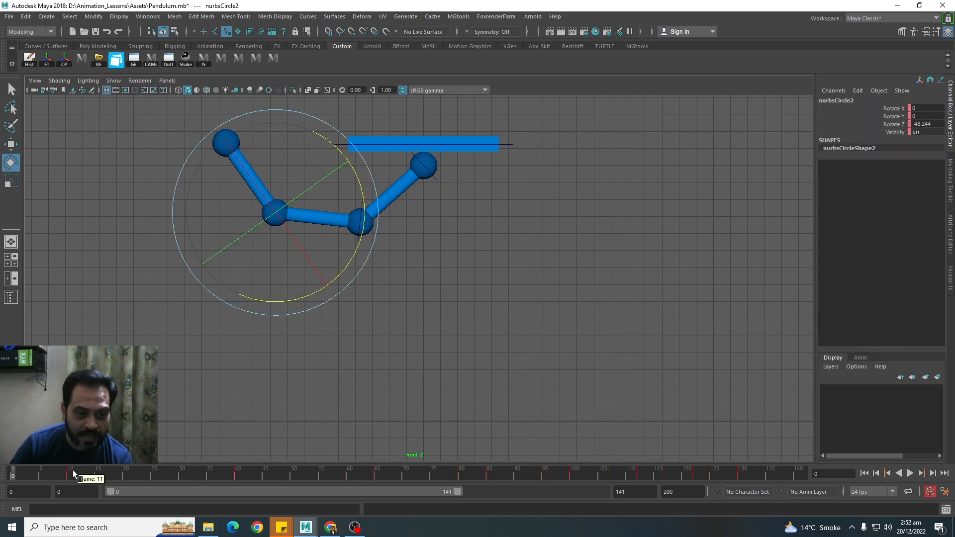
Select each joint control once more, from the top one to the lower one, to compare where their last keys fall.
click(434, 354)
click(437, 180)
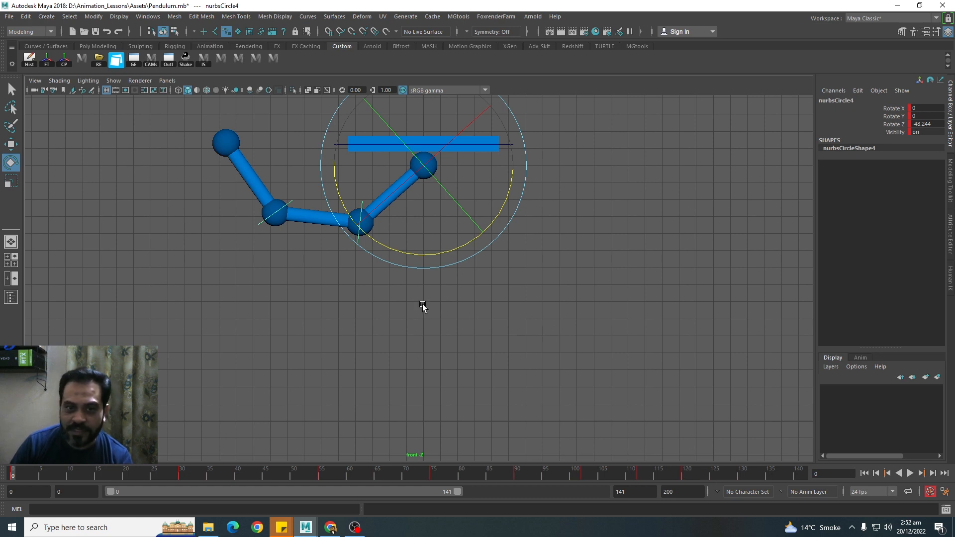
click(399, 251)
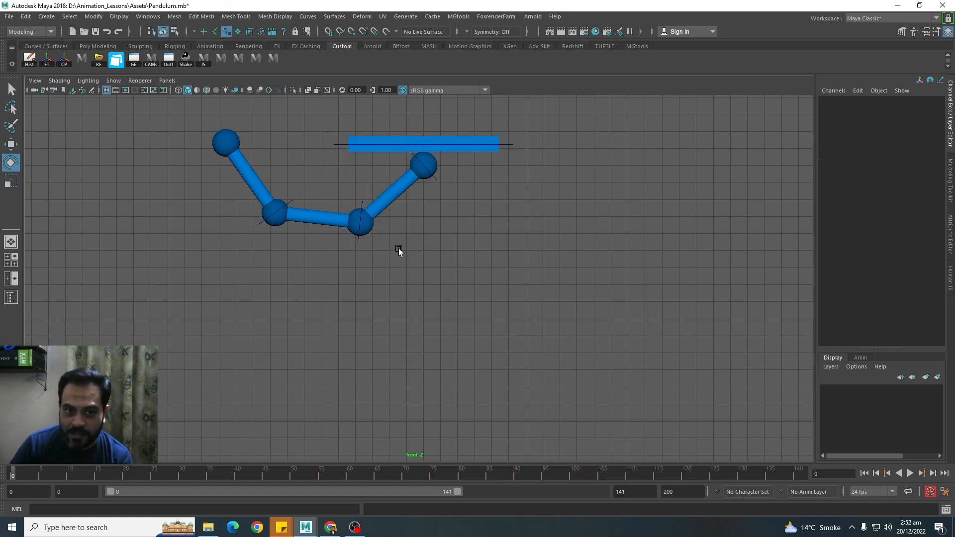
click(360, 238)
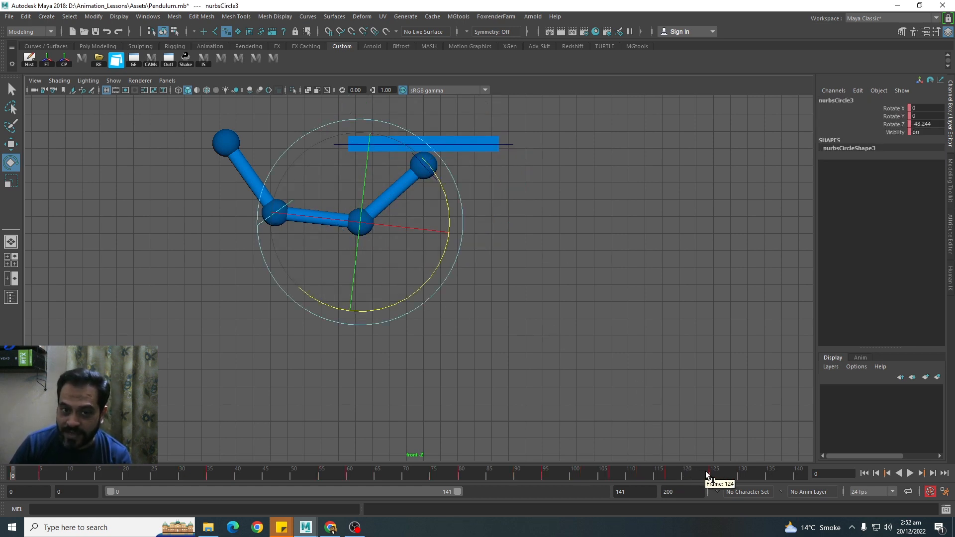
click(606, 325)
click(261, 223)
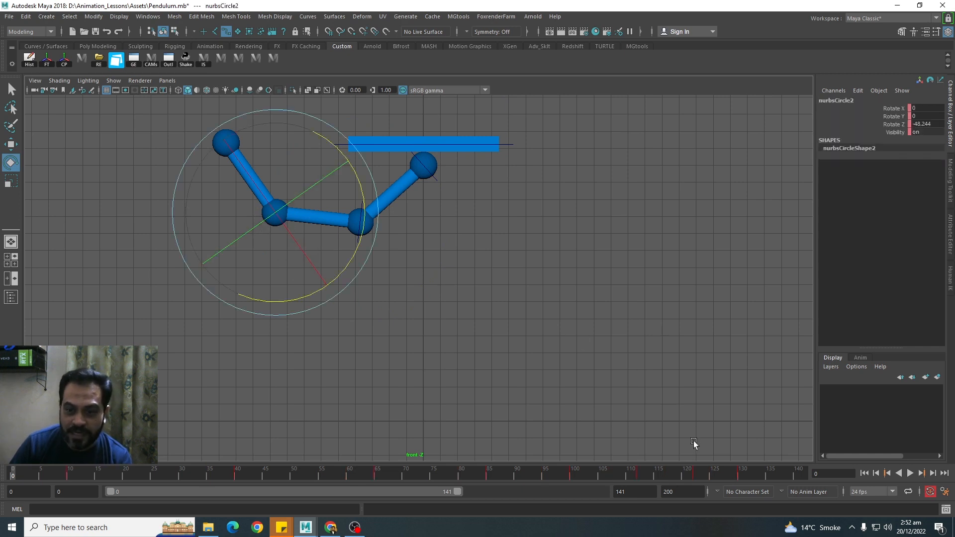
Clear the selection and play the animation from frame 0 to check the overlapping motion of the offset joints.
click(699, 383)
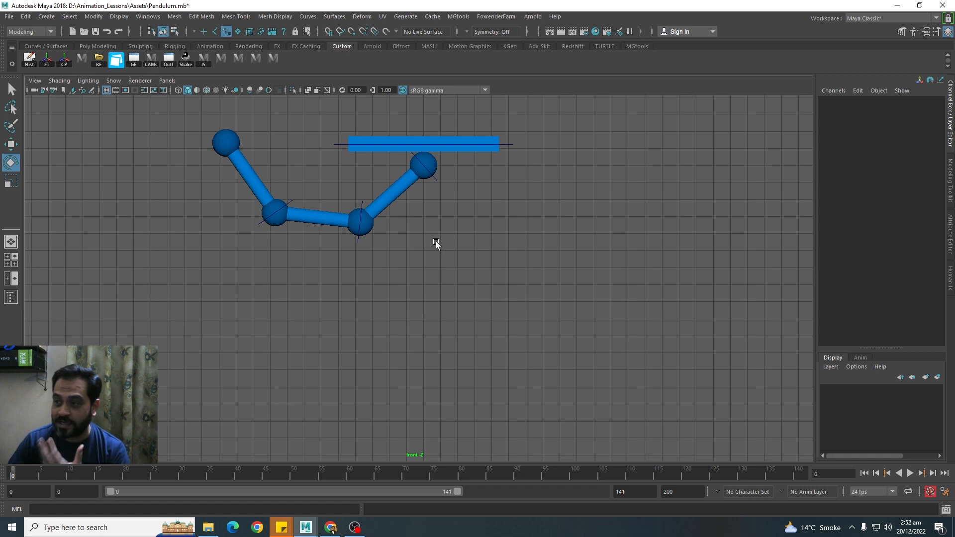
click(910, 474)
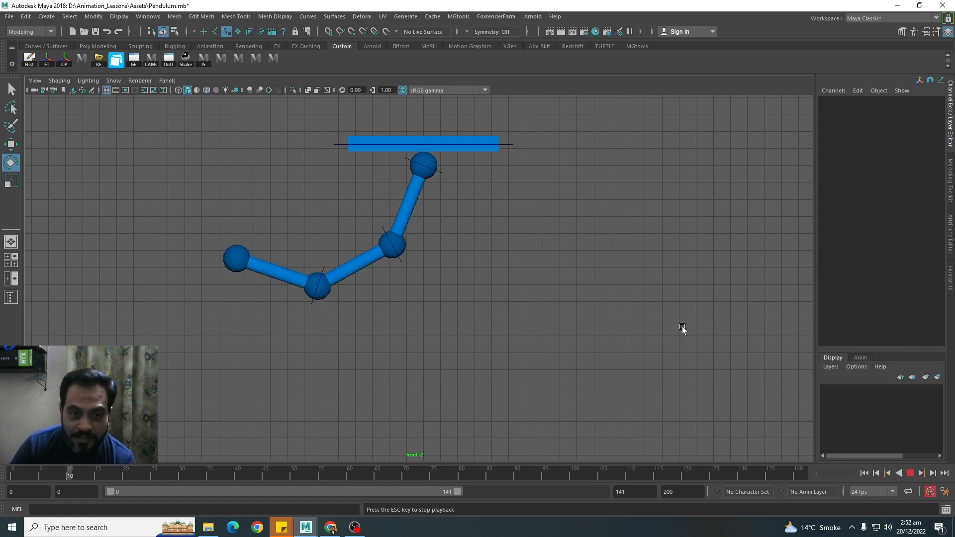